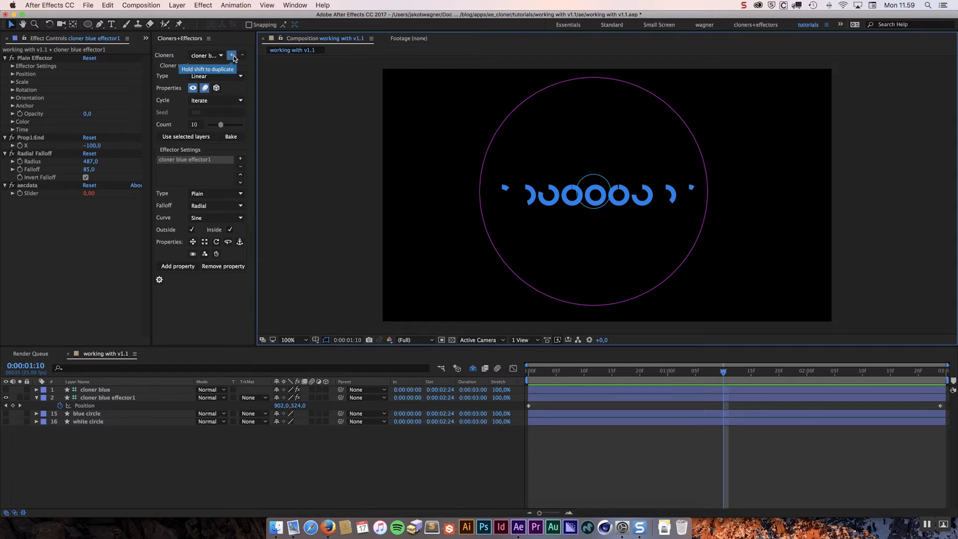
# Duplicate cloner blue and its effector from the Cloners+Effectors panel
pyautogui.keyDown('shift'); pyautogui.click(231, 56); pyautogui.keyUp('shift')
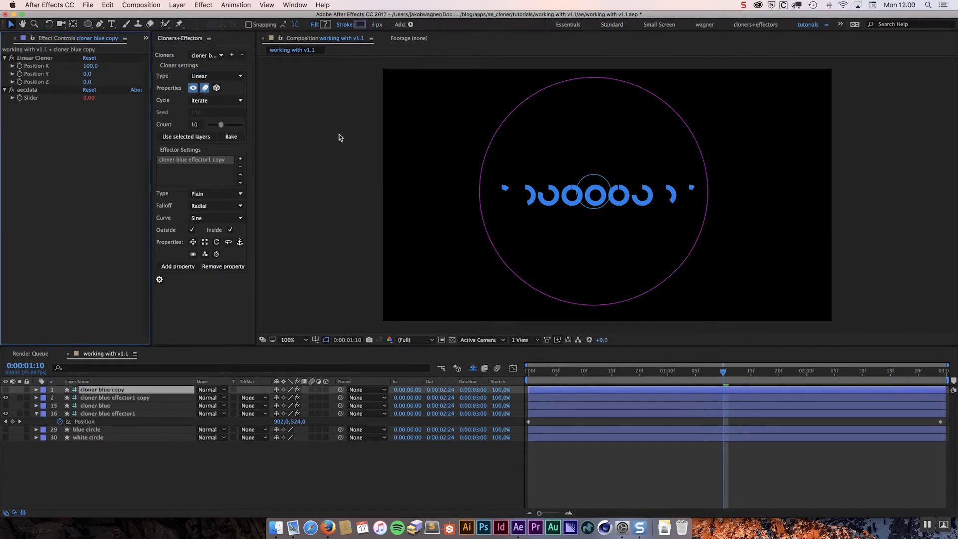
pyautogui.click(206, 56)
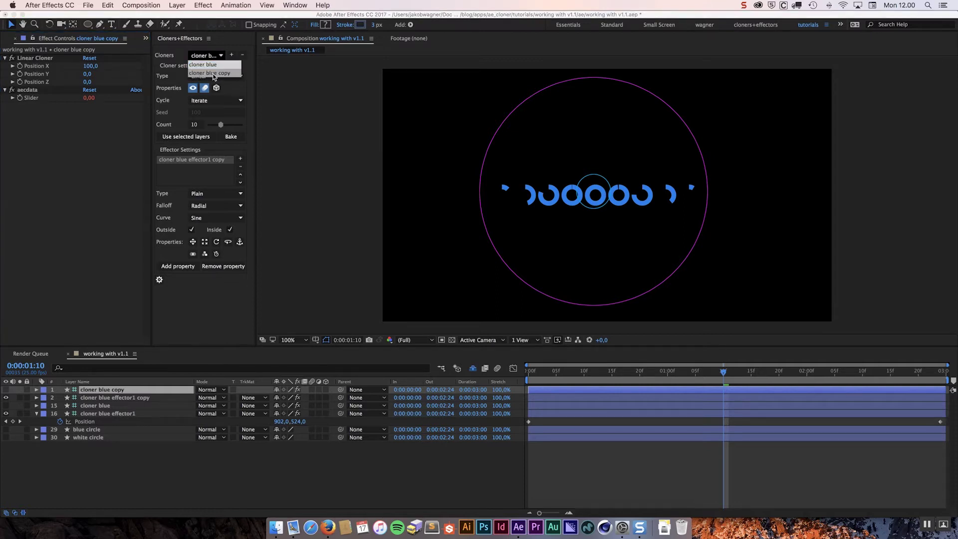
pyautogui.click(175, 59)
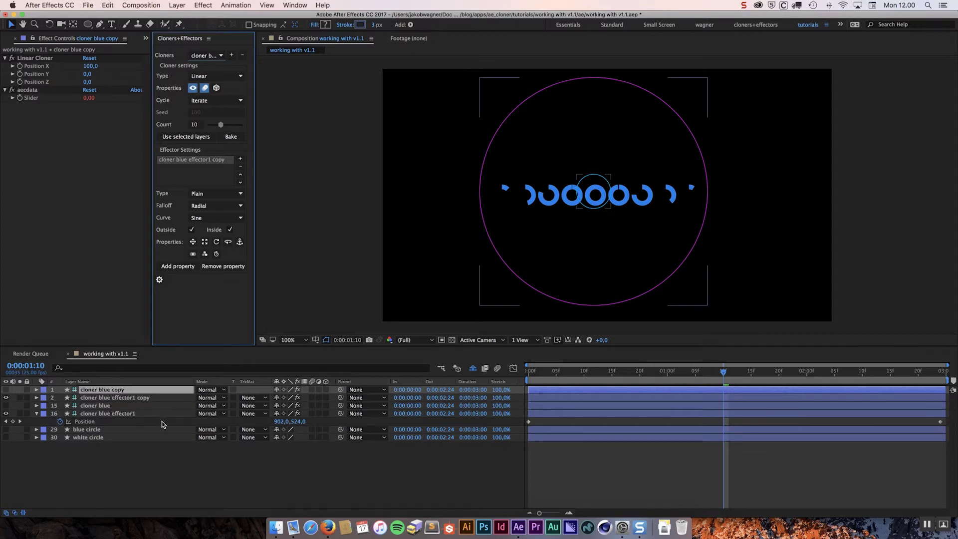
# Select the cloner blue copy layer and scrub the timeline to check the clones
pyautogui.click(124, 398)
pyautogui.click(124, 390)
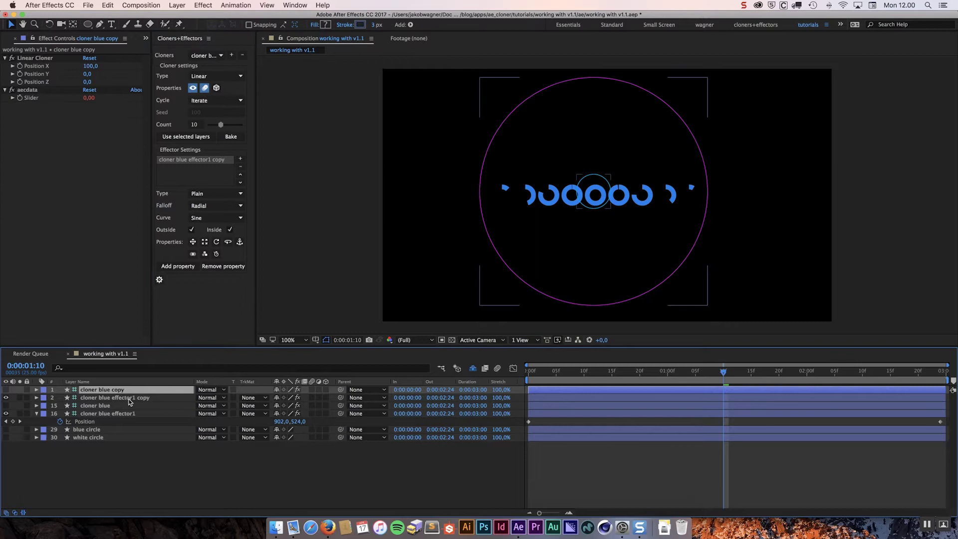
pyautogui.click(127, 399)
pyautogui.click(124, 406)
pyautogui.click(124, 414)
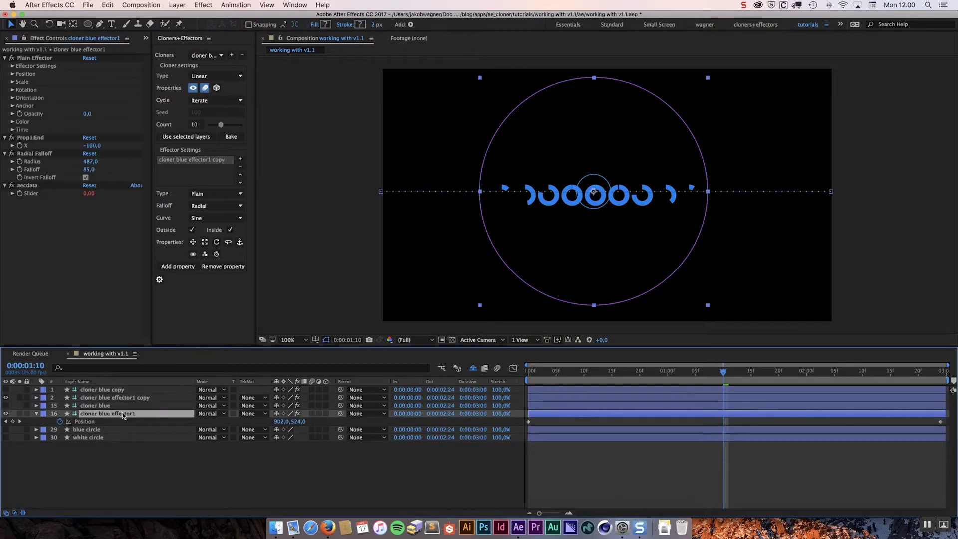
pyautogui.click(125, 406)
pyautogui.press('super+Up')
pyautogui.press('super+Up')
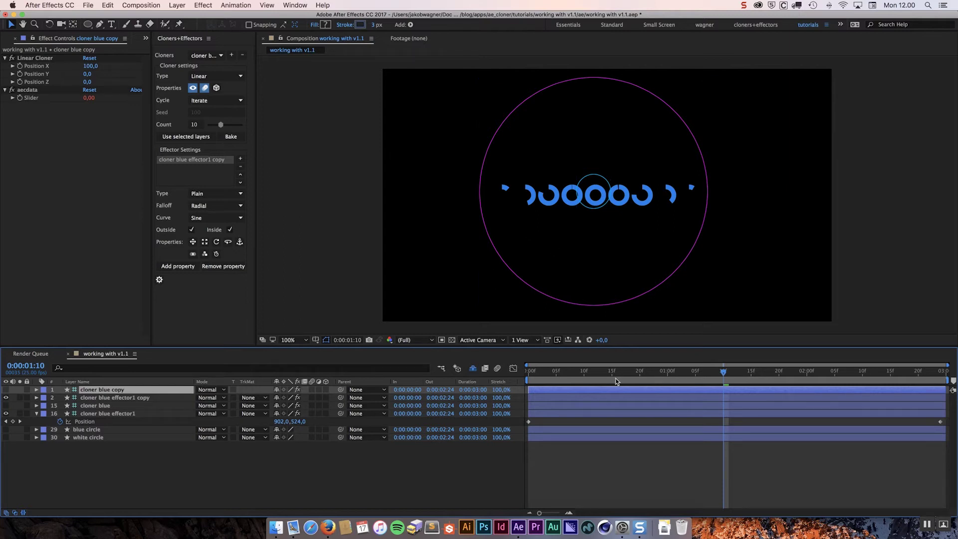
pyautogui.click(718, 377)
pyautogui.moveTo(719, 377)
pyautogui.mouseDown()
pyautogui.moveTo(567, 374)
pyautogui.moveTo(848, 372)
pyautogui.moveTo(668, 370)
pyautogui.moveTo(718, 371)
pyautogui.mouseUp()
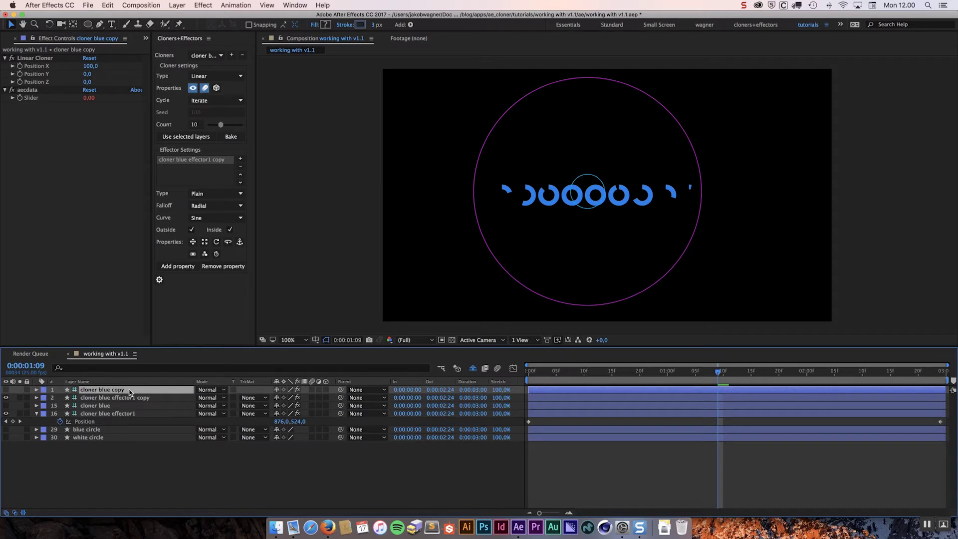
# Rename the cloner blue copy layer to 'cloner white'
pyautogui.press('Return')
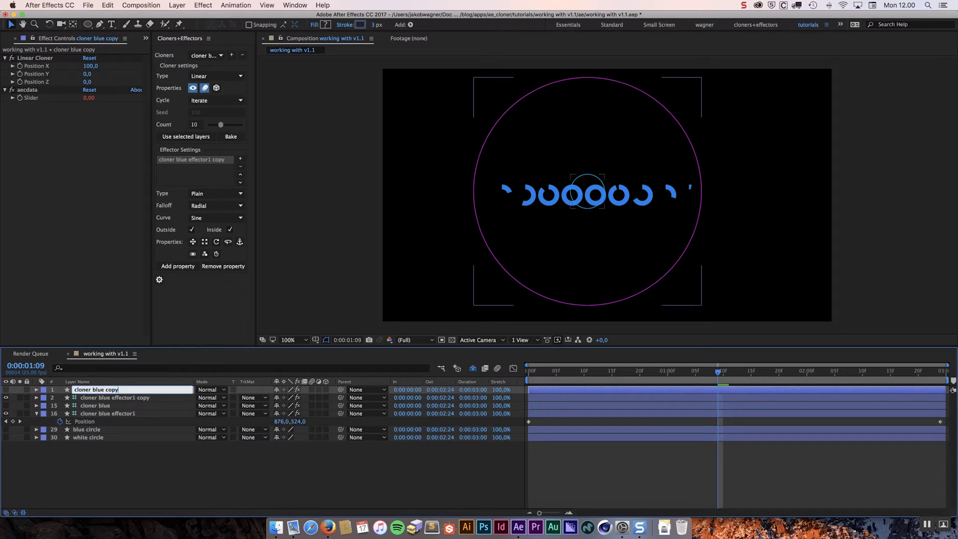
pyautogui.press('Right')
pyautogui.press('BackSpace')
pyautogui.press('BackSpace')
pyautogui.press('BackSpace')
pyautogui.press('BackSpace')
pyautogui.press('BackSpace')
pyautogui.press('BackSpace')
pyautogui.press('BackSpace')
pyautogui.press('BackSpace')
pyautogui.press('BackSpace')
pyautogui.write('white')
pyautogui.press('Return')
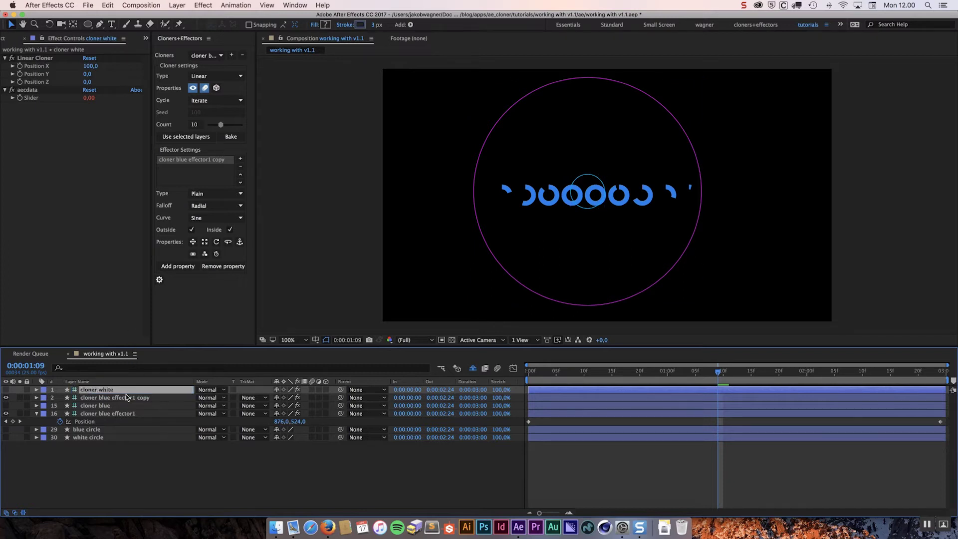
# Rename the copied effector layer to 'cloner white effector1'
pyautogui.click(121, 399)
pyautogui.press('Return')
pyautogui.press('Right')
pyautogui.press('BackSpace')
pyautogui.press('BackSpace')
pyautogui.press('BackSpace')
pyautogui.press('BackSpace')
pyautogui.press('BackSpace')
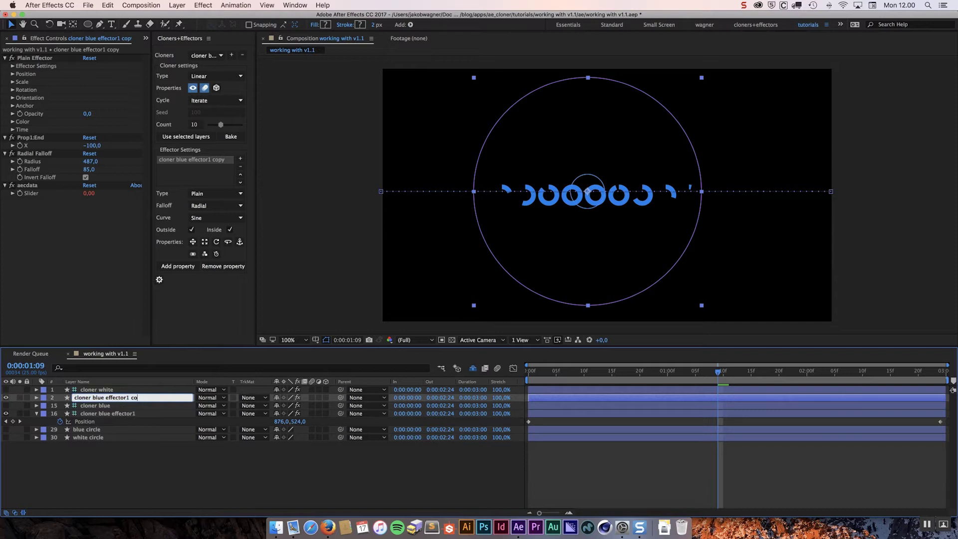
pyautogui.click(104, 398)
pyautogui.press('BackSpace')
pyautogui.press('BackSpace')
pyautogui.press('BackSpace')
pyautogui.press('BackSpace')
pyautogui.write('white')
pyautogui.press('Return')
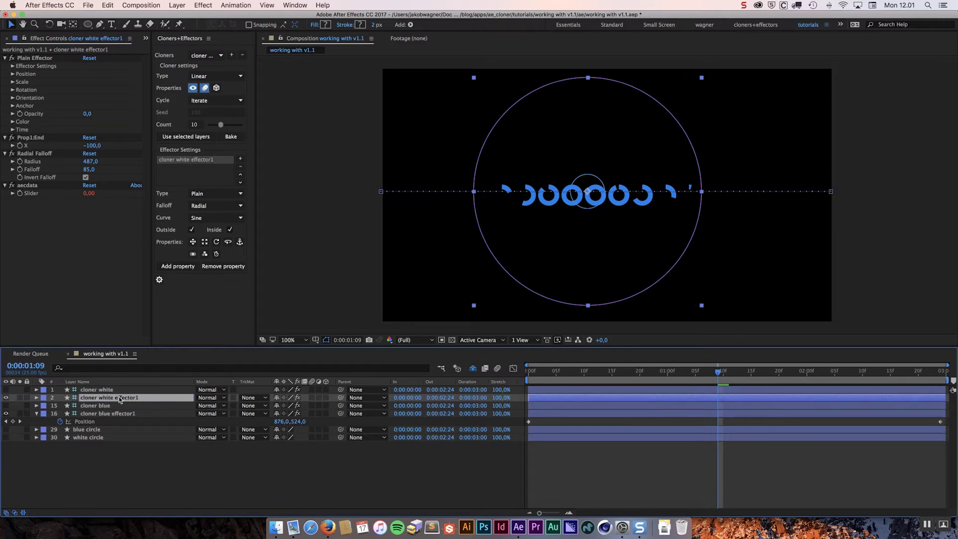
# Make the white cloner clone the white circle, set its effector's Prop1:End X to -121, and preview
pyautogui.click(92, 437)
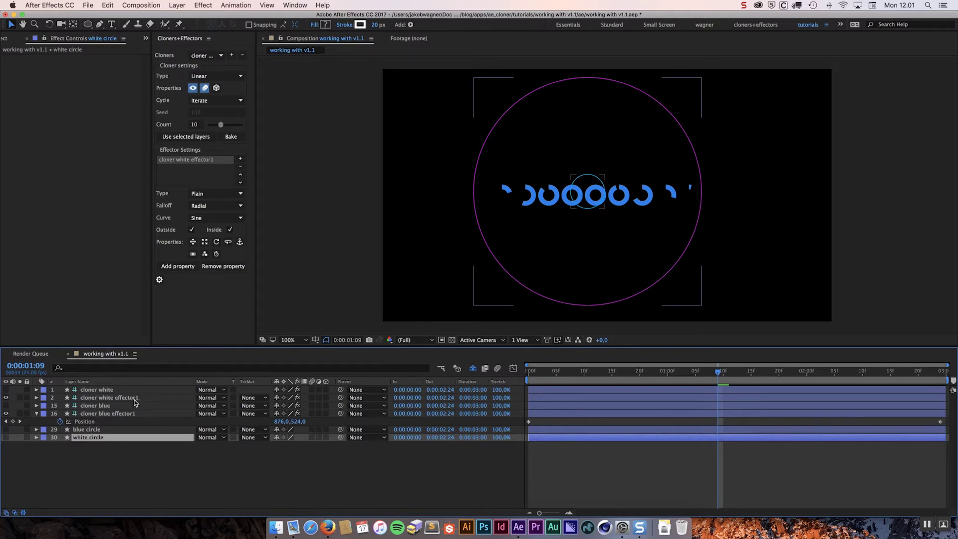
pyautogui.click(184, 137)
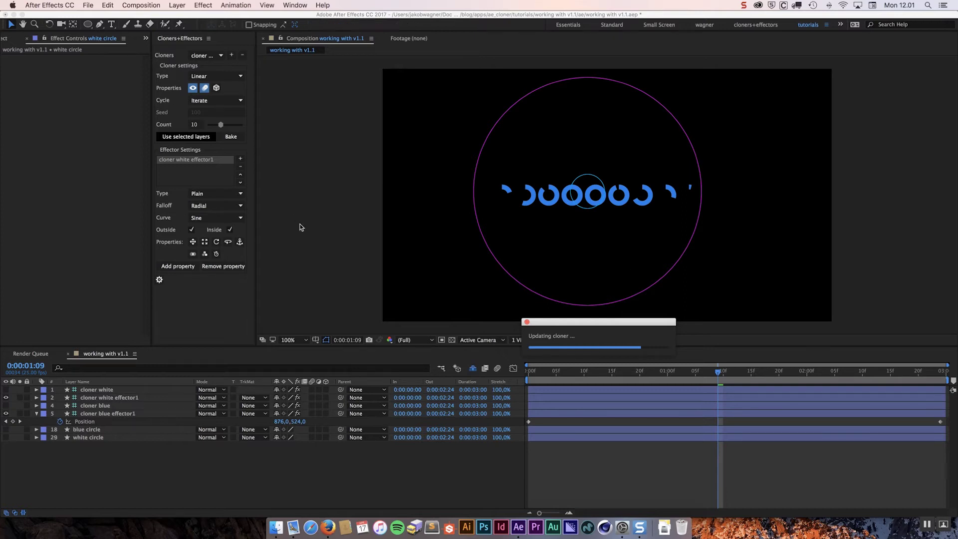
pyautogui.click(116, 399)
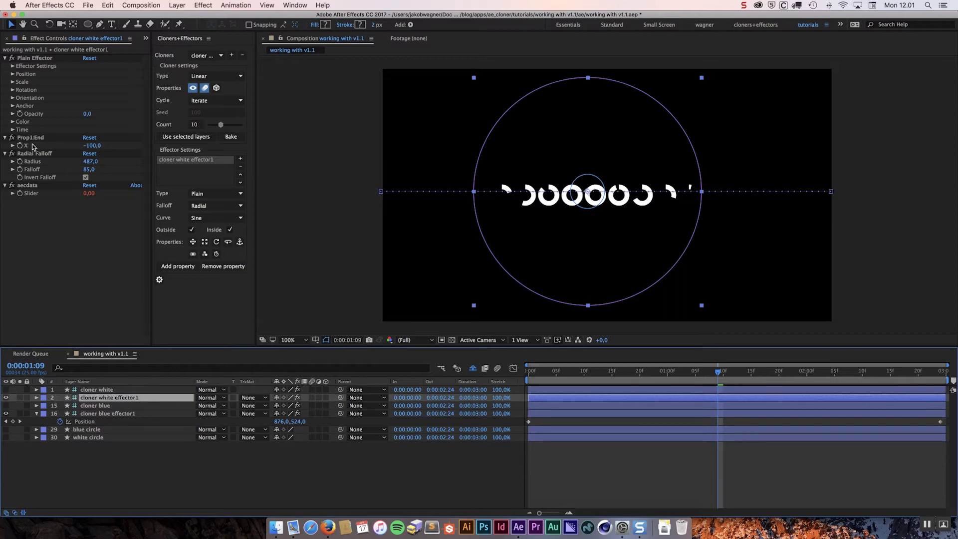
pyautogui.moveTo(83, 146); pyautogui.dragTo(83, 146)
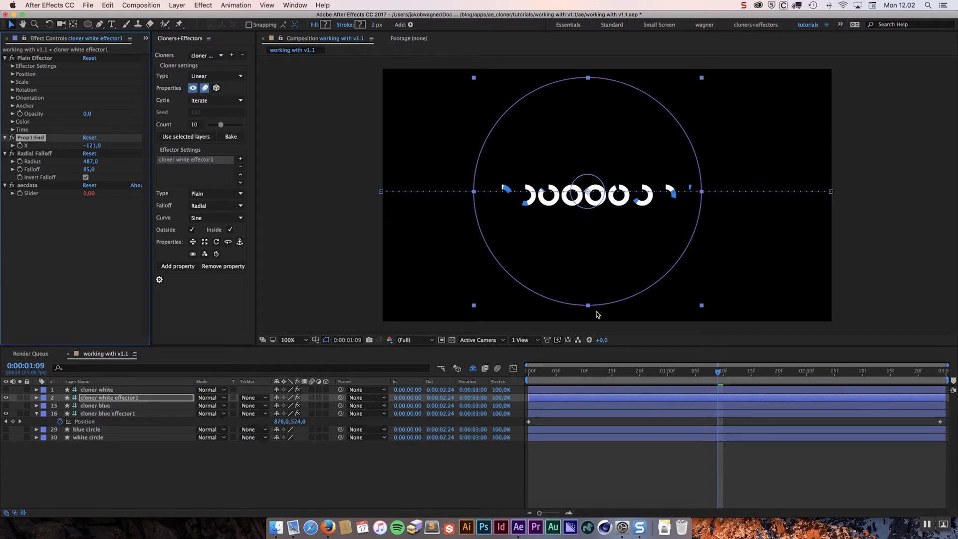
pyautogui.click(647, 462)
pyautogui.press('space')
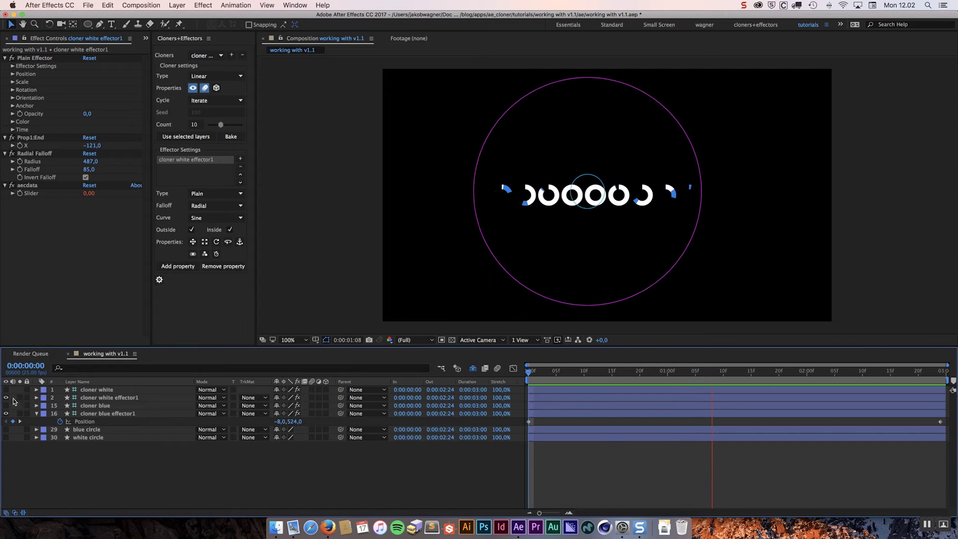
# Hide both effector layers' visibility and replay the white-and-blue ring preview
pyautogui.moveTo(6, 397); pyautogui.dragTo(6, 414)
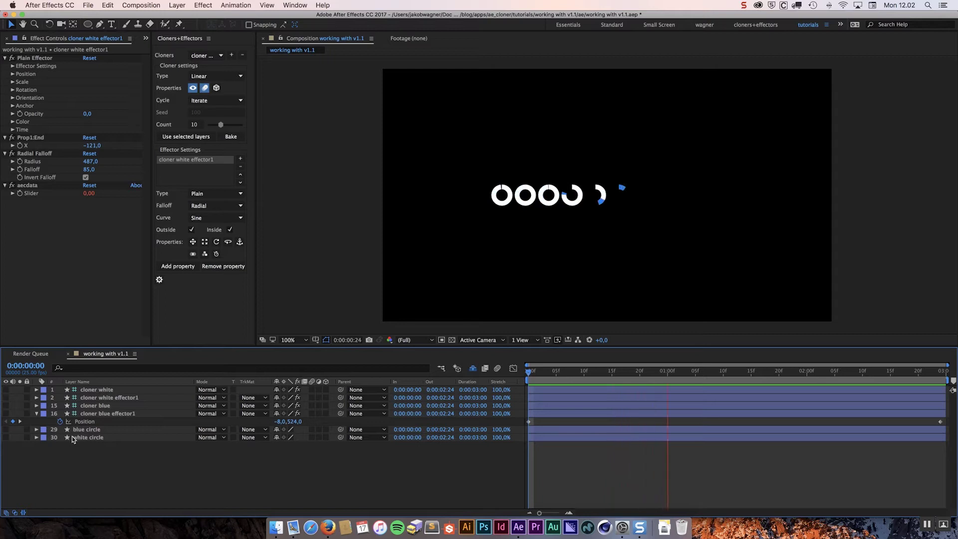
pyautogui.press('space')
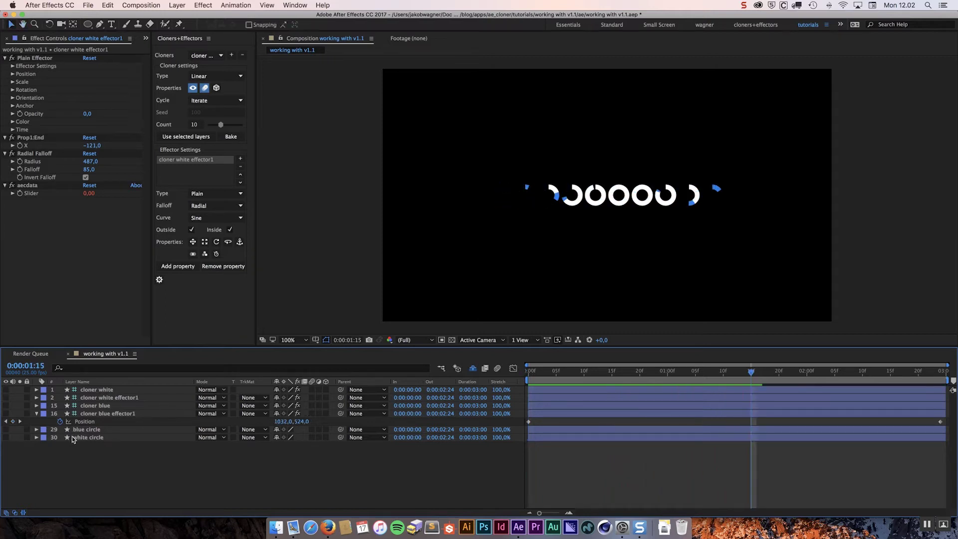
pyautogui.press('space')
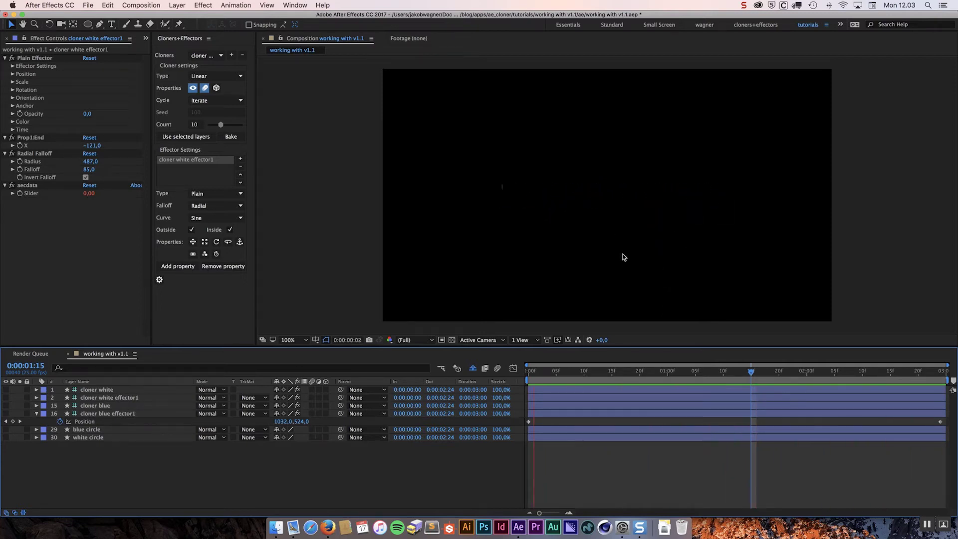
pyautogui.press('space')
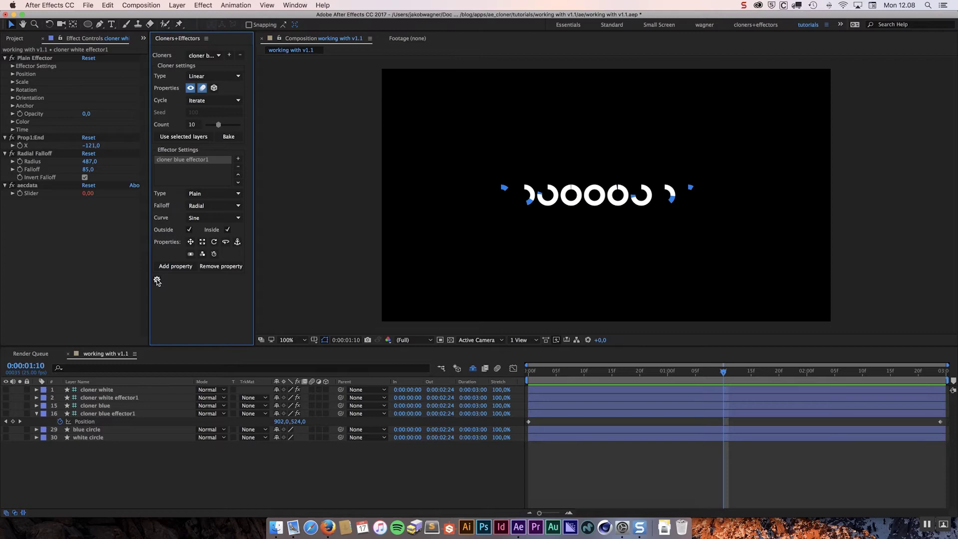
# Open the Cloners+Effectors Settings and Tools and uncheck Win10 + High DPI
pyautogui.click(156, 280)
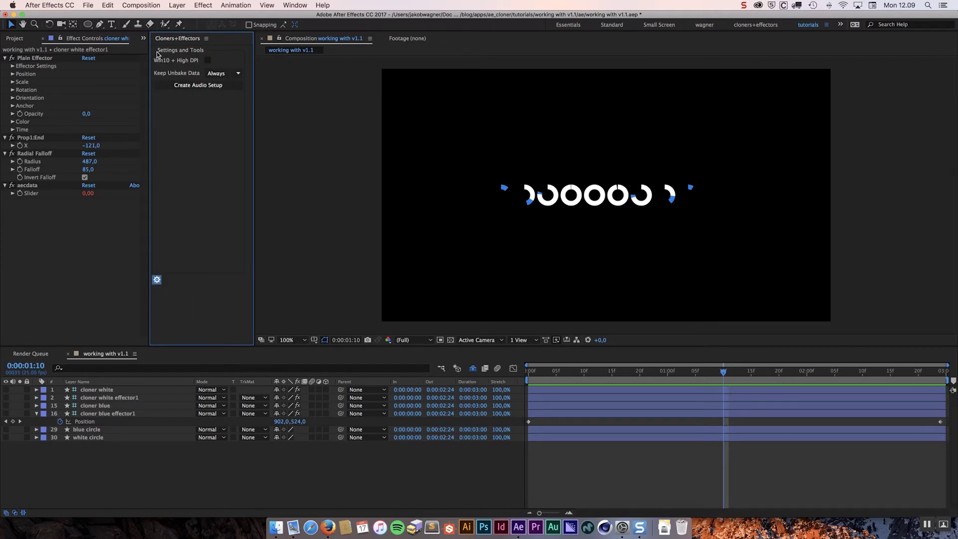
pyautogui.click(157, 280)
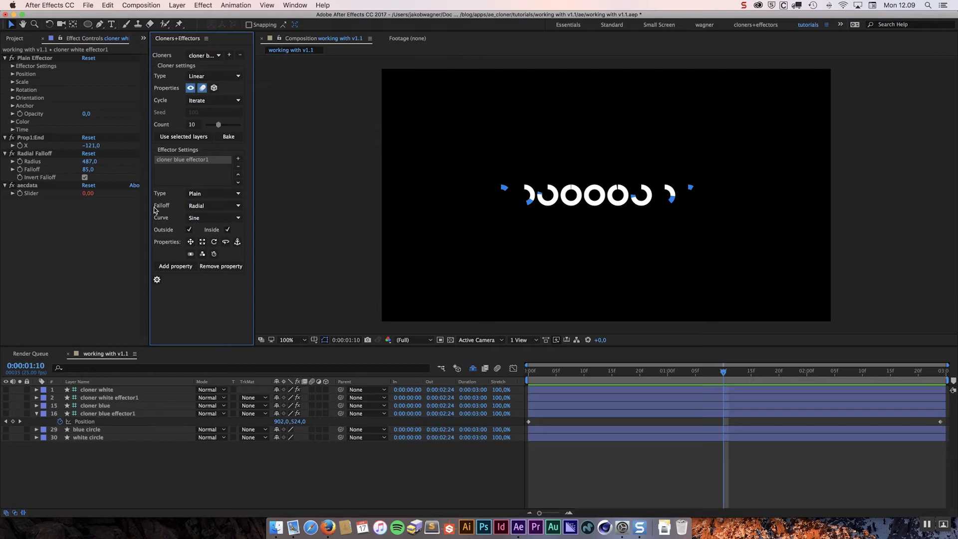
pyautogui.click(157, 280)
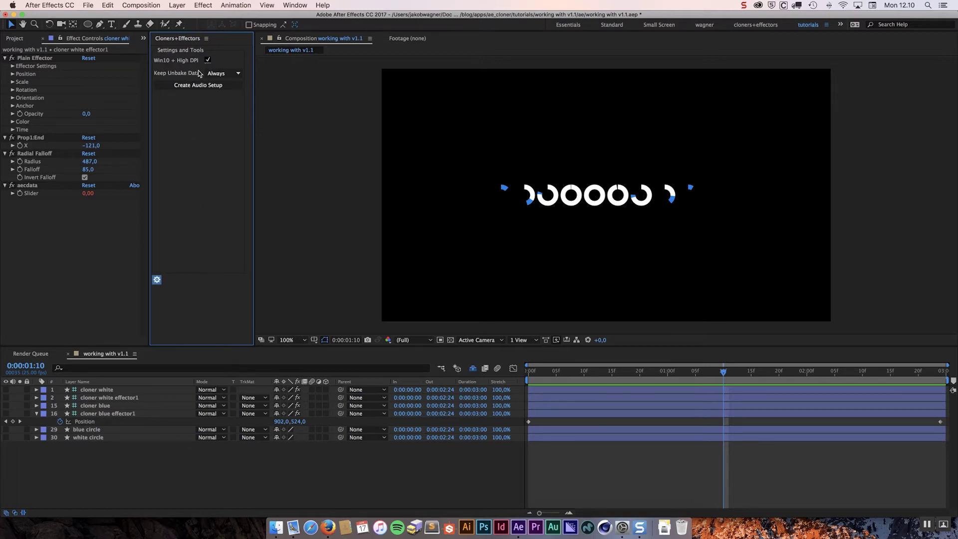
pyautogui.click(208, 61)
# Remove cloner white and its effector, answering No to recreating original layers
pyautogui.click(157, 280)
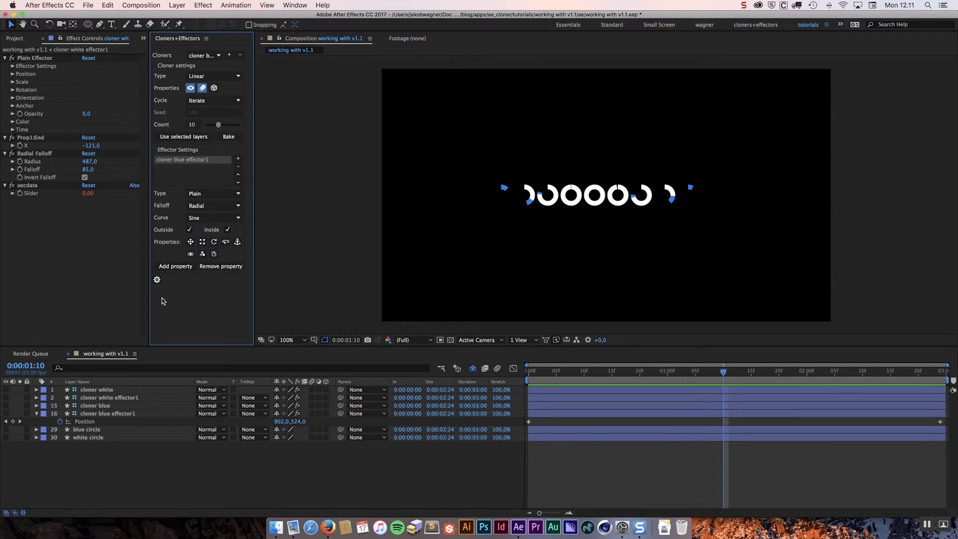
pyautogui.click(215, 56)
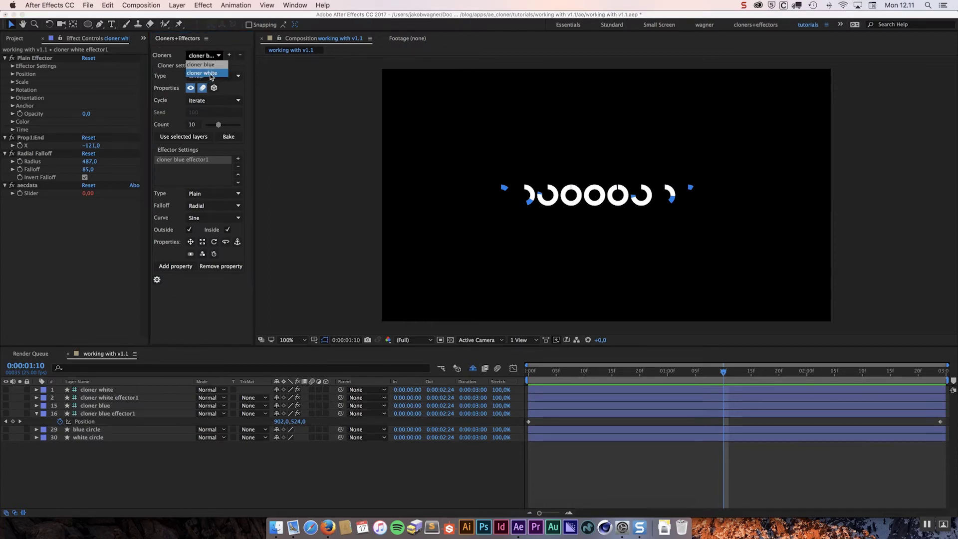
pyautogui.click(211, 74)
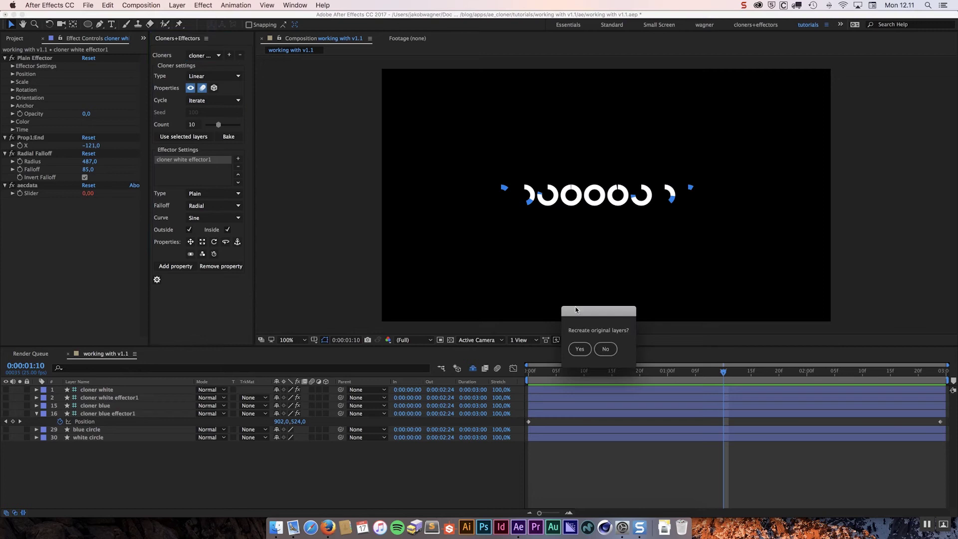
pyautogui.click(605, 348)
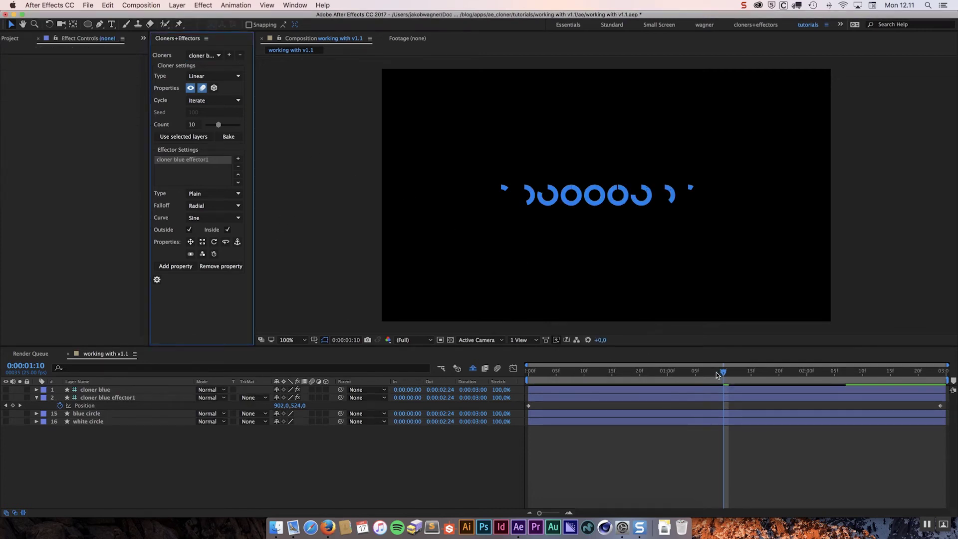
pyautogui.moveTo(717, 376)
pyautogui.mouseDown()
pyautogui.moveTo(481, 379)
pyautogui.moveTo(940, 376)
pyautogui.moveTo(581, 373)
pyautogui.moveTo(706, 377)
pyautogui.mouseUp()
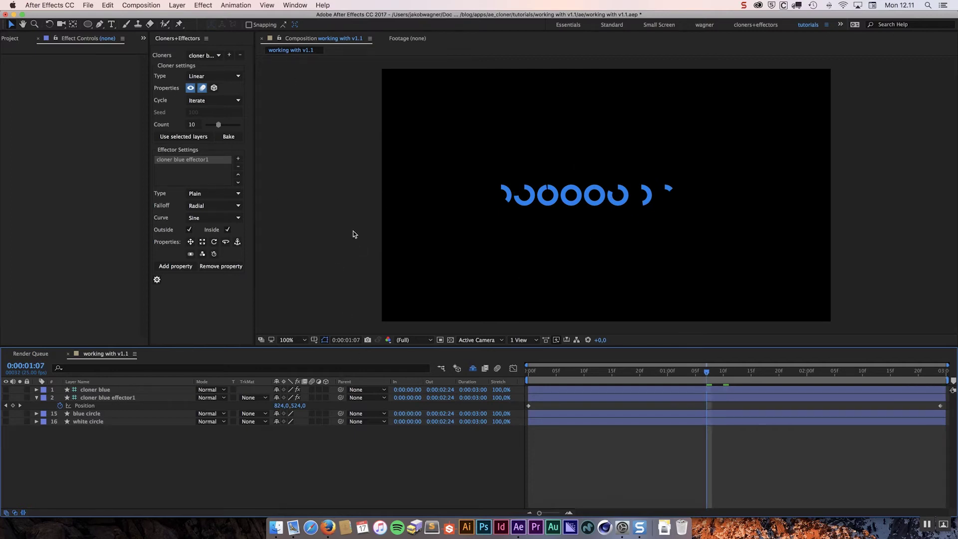
# Select a blue ring clone, bake the blue cloner, and scrub back to 0:00:00:19
pyautogui.click(355, 251)
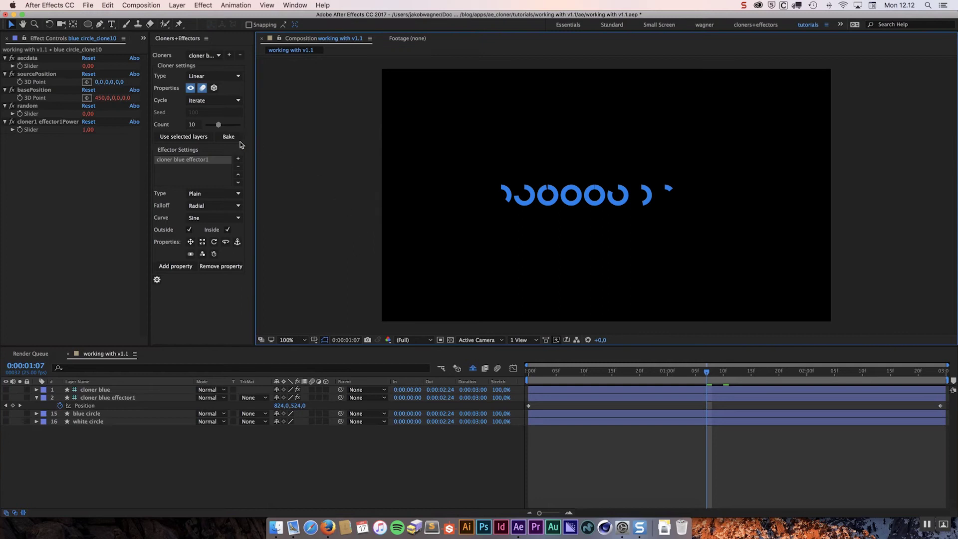
pyautogui.click(229, 136)
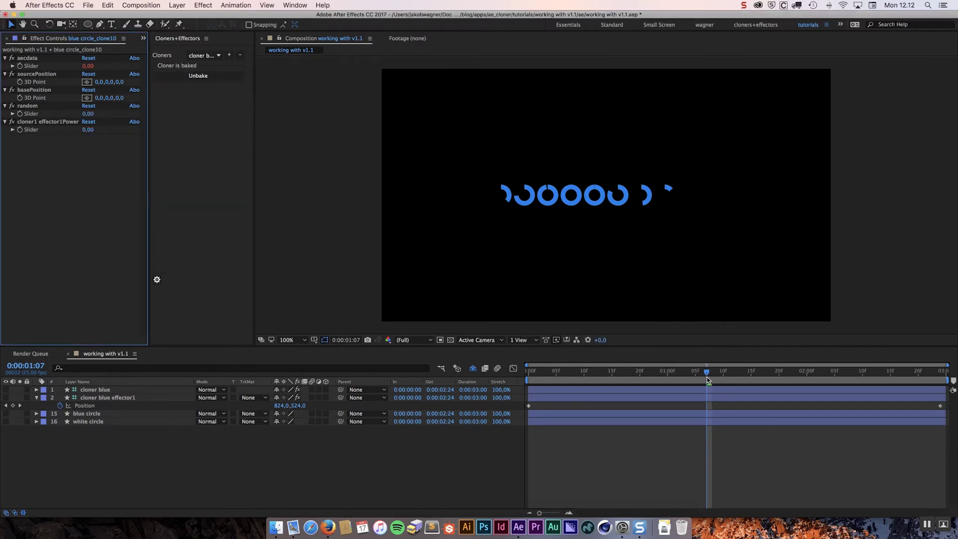
pyautogui.moveTo(709, 378); pyautogui.dragTo(628, 384)
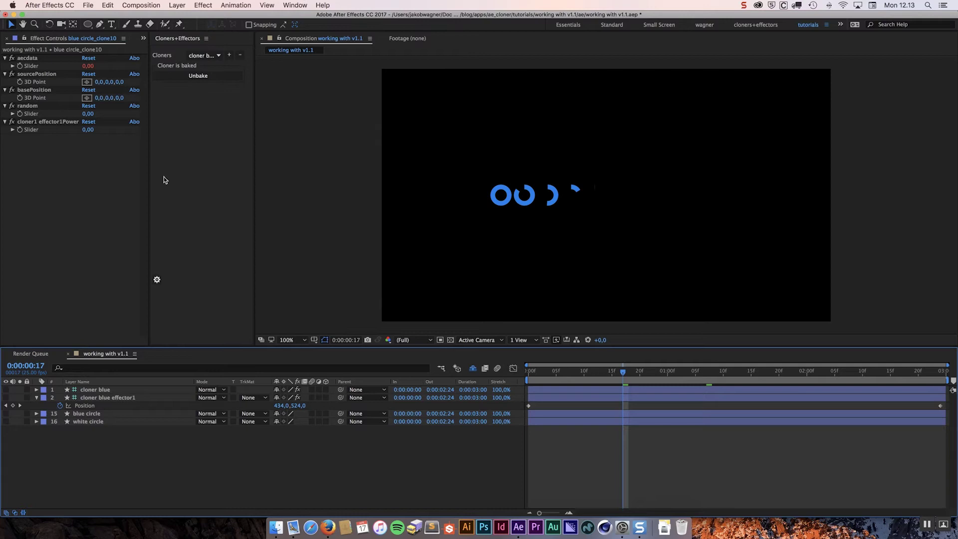
pyautogui.click(142, 398)
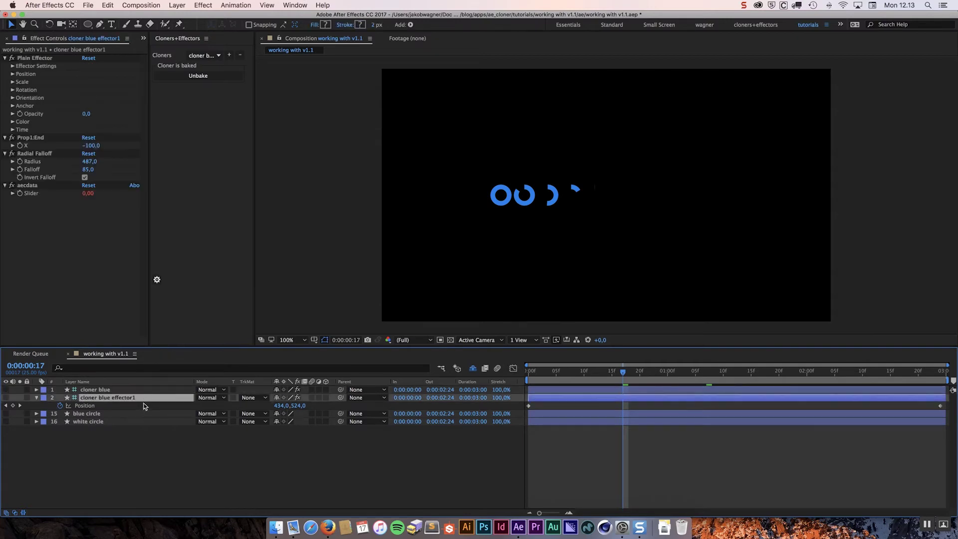
pyautogui.click(145, 391)
pyautogui.click(146, 398)
pyautogui.click(473, 368)
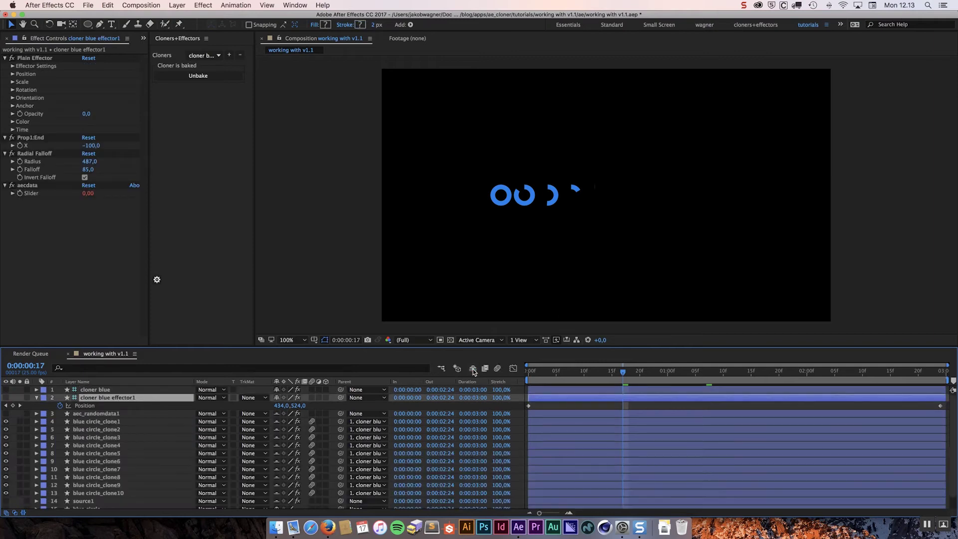
pyautogui.click(103, 430)
pyautogui.click(106, 445)
pyautogui.click(104, 462)
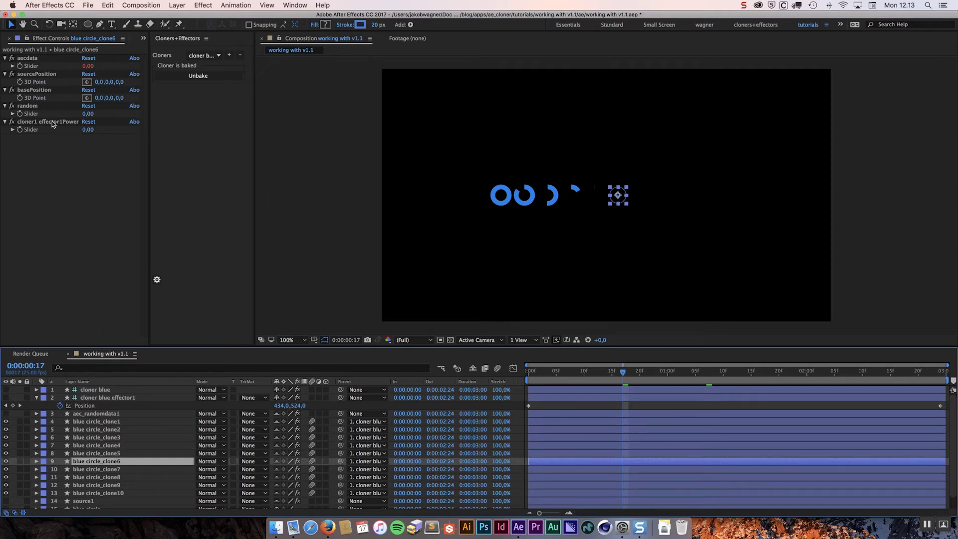
pyautogui.click(473, 368)
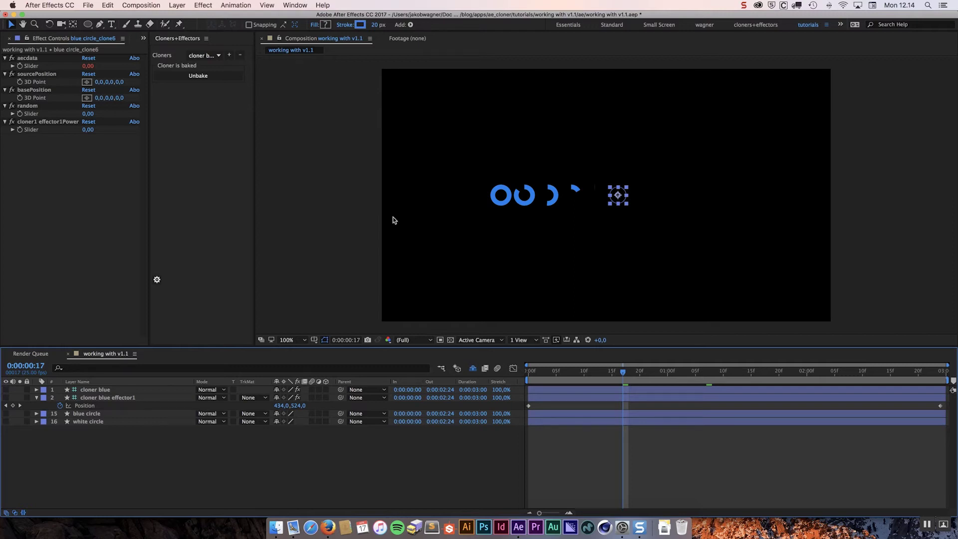
# Unbake the blue cloner, set Keep Unbake Data to Ask in settings, then bake again
pyautogui.click(218, 77)
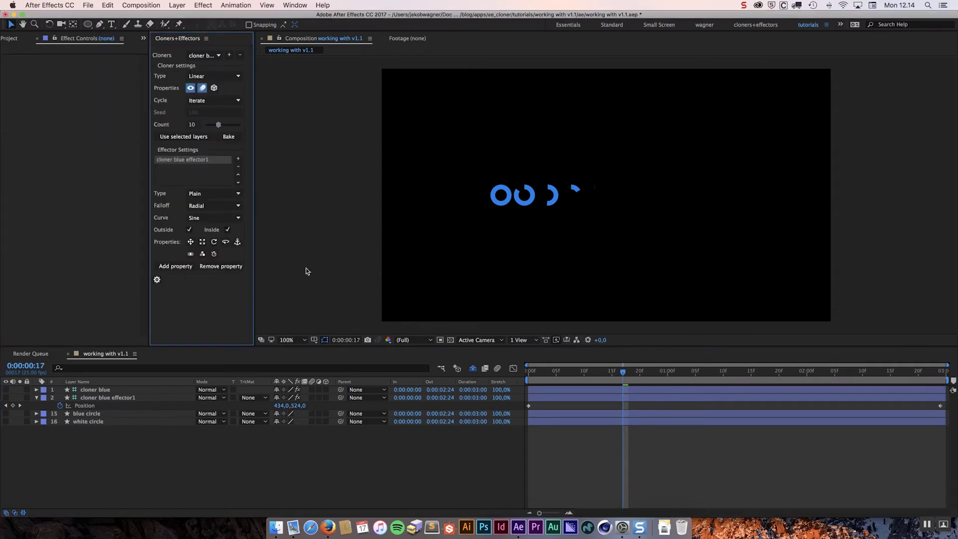
pyautogui.click(156, 279)
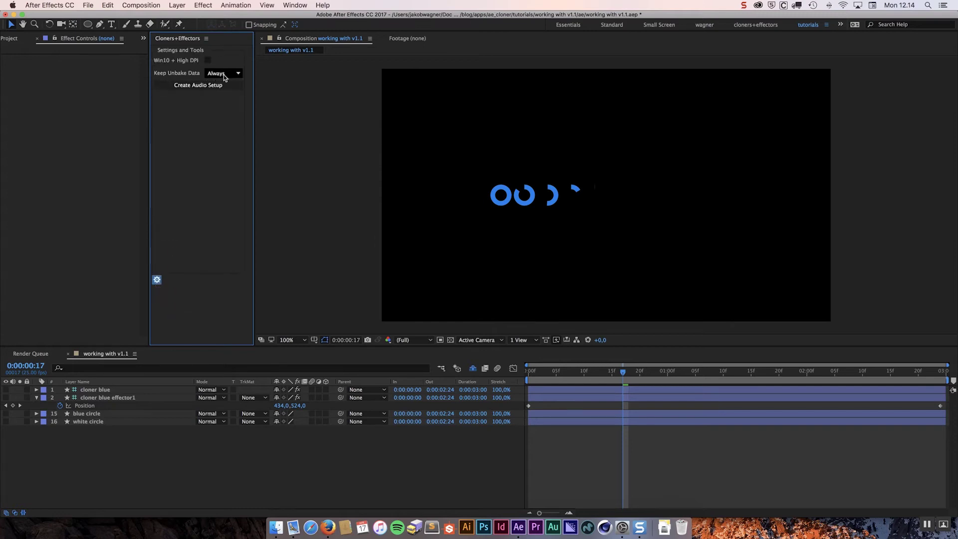
pyautogui.click(224, 74)
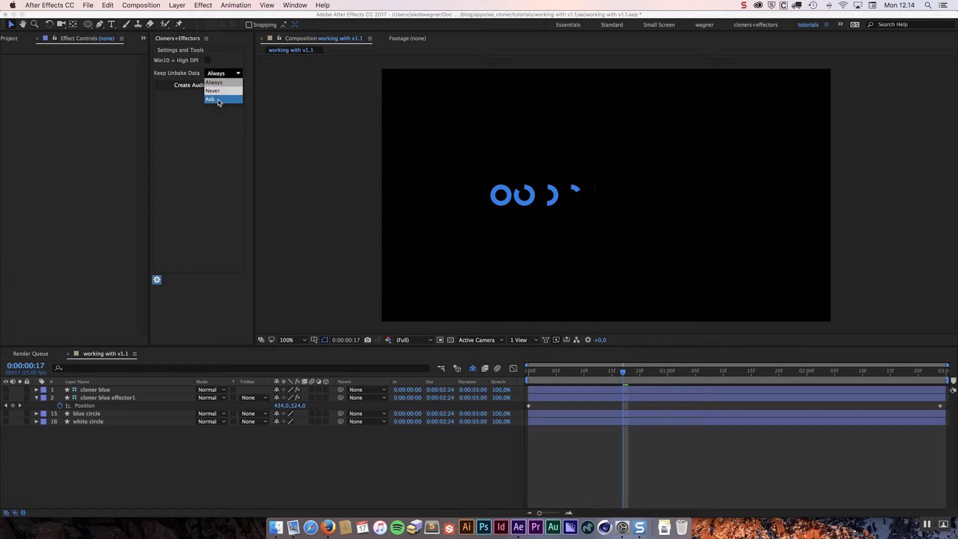
pyautogui.click(218, 103)
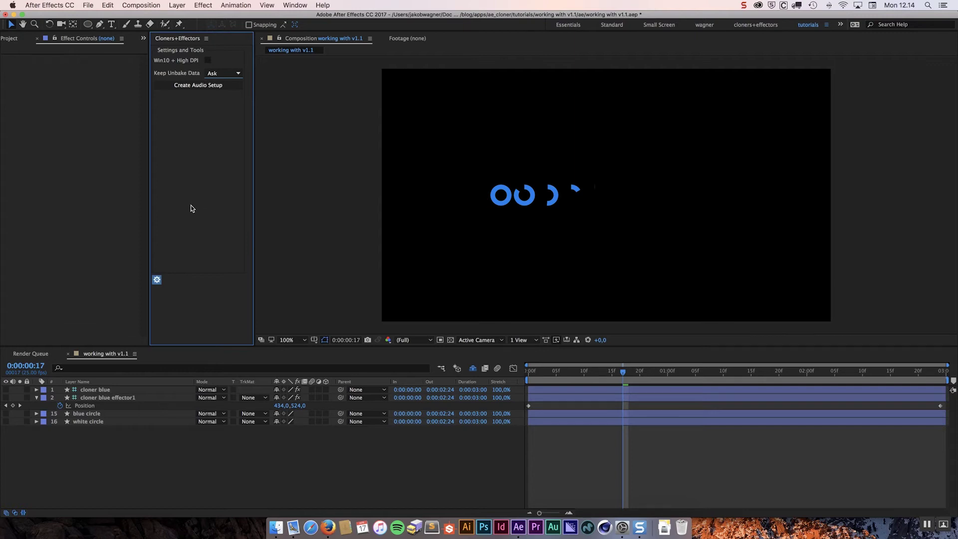
pyautogui.click(156, 280)
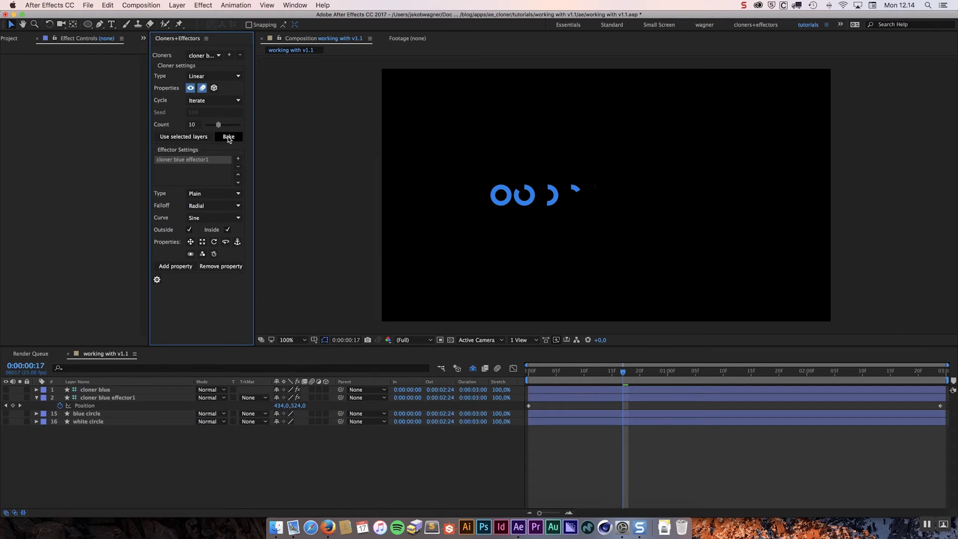
pyautogui.click(229, 137)
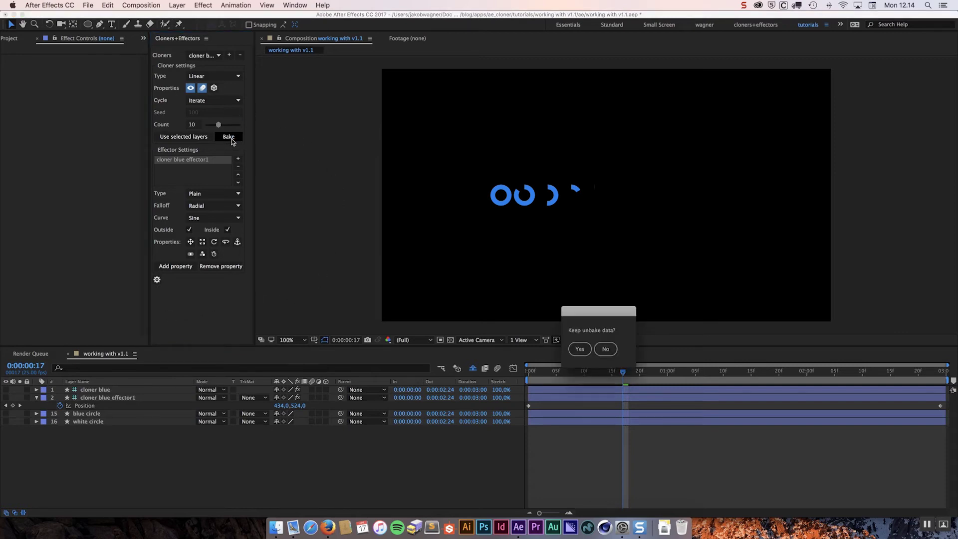
# Answer No to keeping unbake data, then select and scrub the baked blue circle clone layers
pyautogui.click(611, 351)
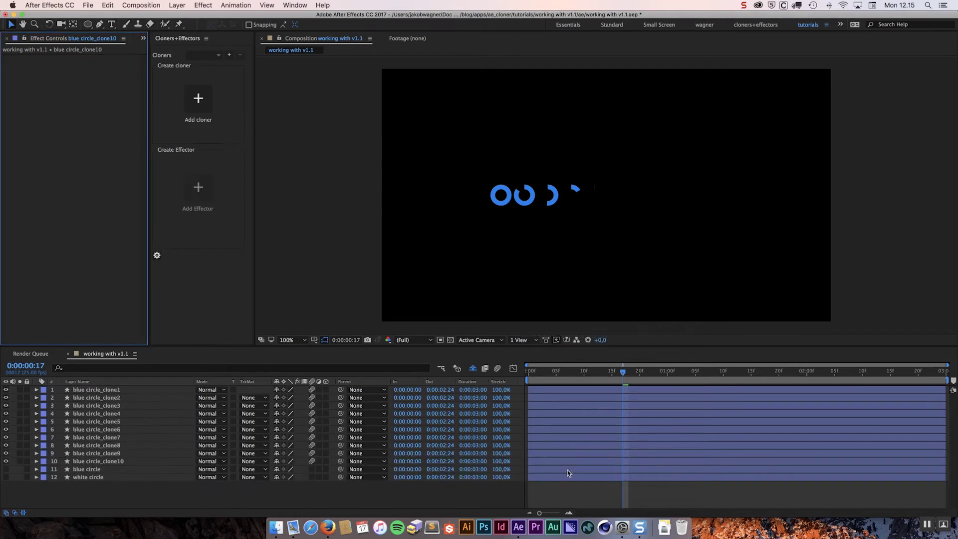
pyautogui.click(124, 390)
pyautogui.click(124, 462)
pyautogui.click(133, 444)
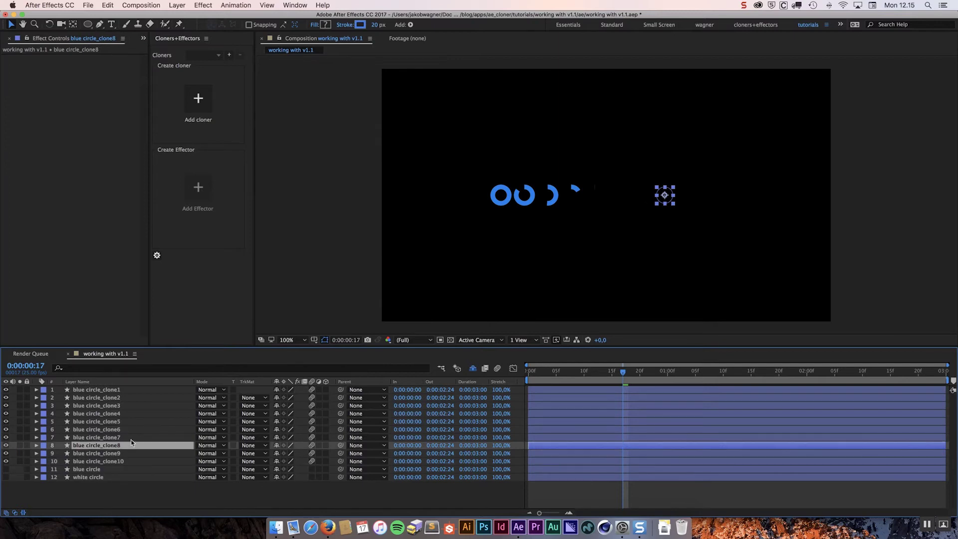
pyautogui.click(132, 414)
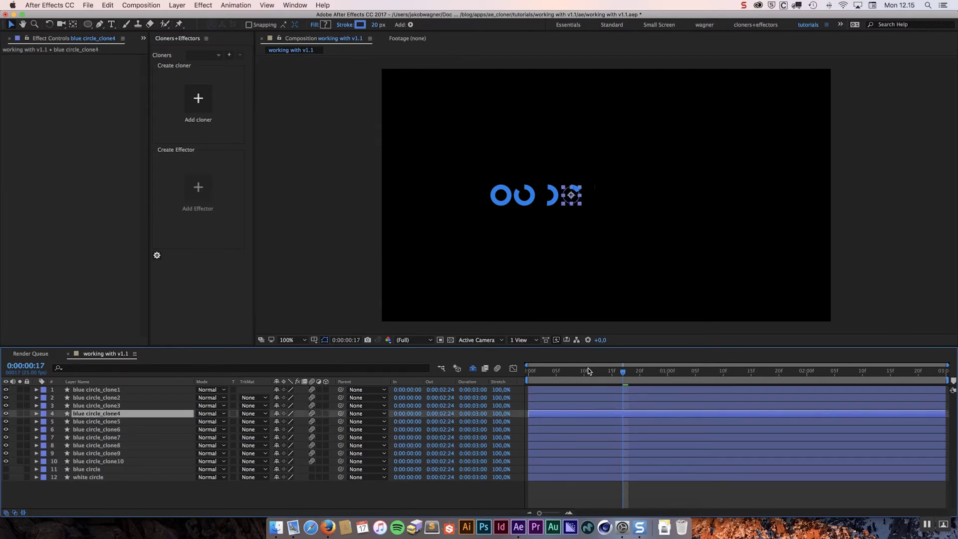
pyautogui.moveTo(586, 372); pyautogui.dragTo(769, 393)
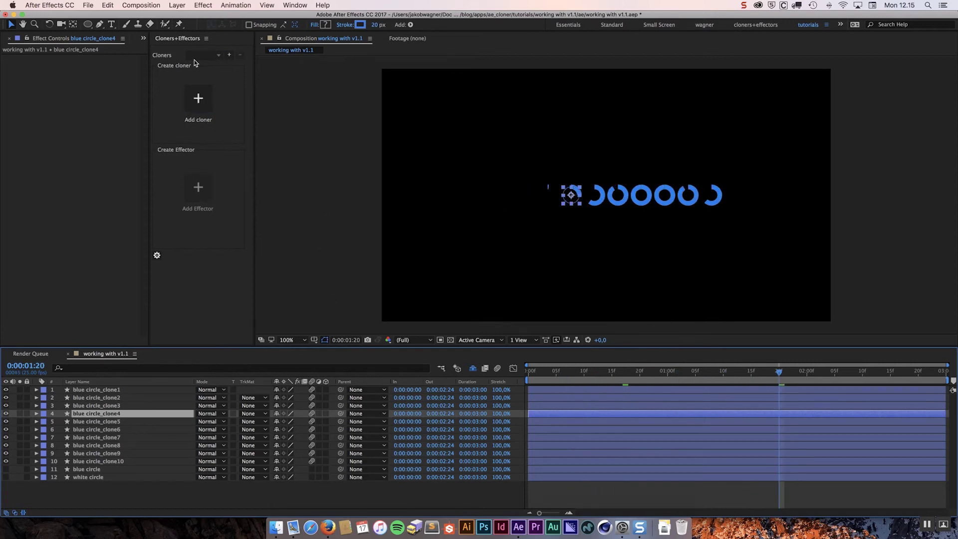
pyautogui.click(132, 390)
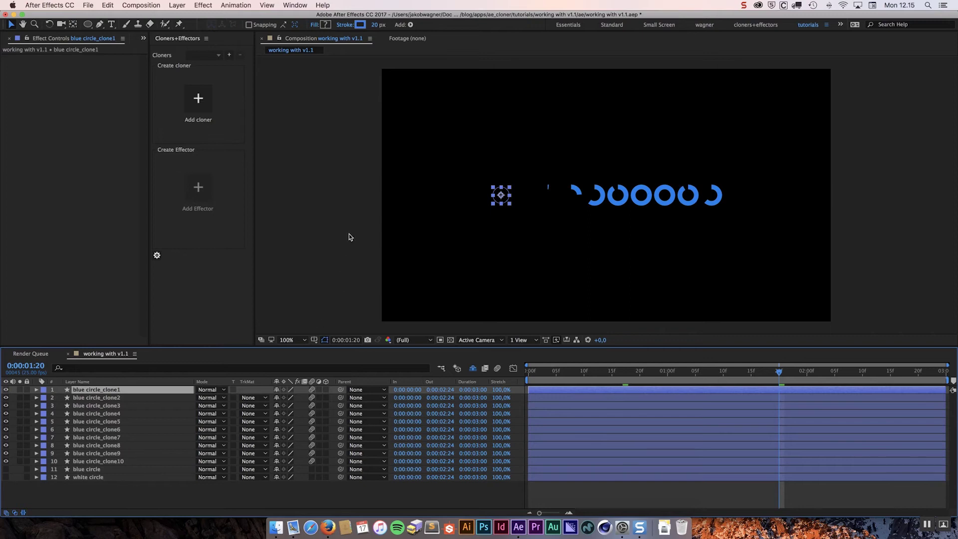
# Deselect the clone layer and scrub forward to 0:00:01:04 to check the restored cloner
pyautogui.click(332, 224)
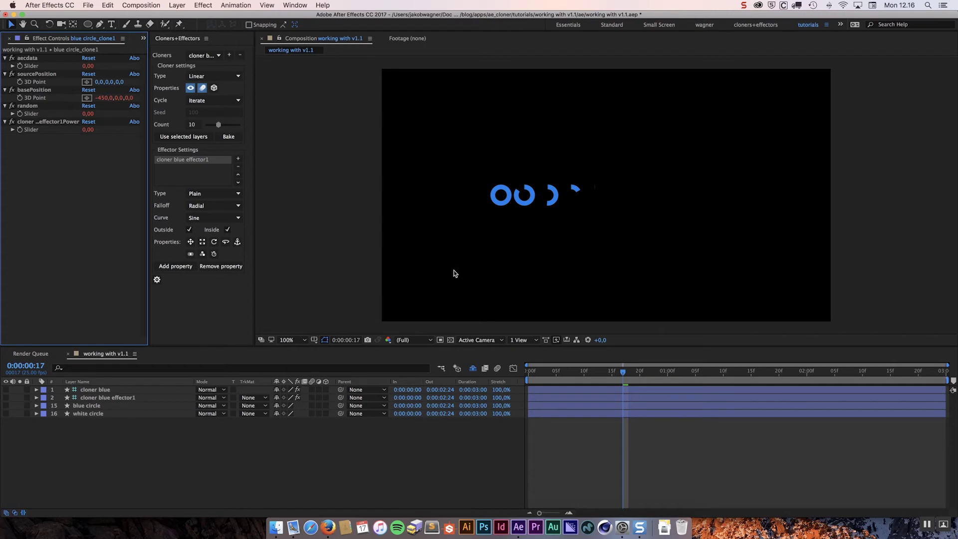
pyautogui.moveTo(609, 374); pyautogui.dragTo(685, 380)
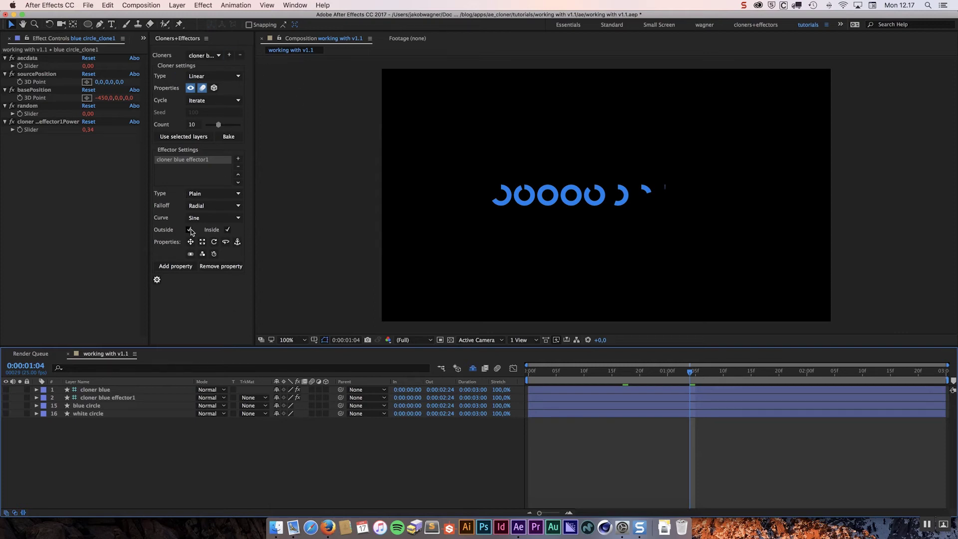
# Remove the effector from the blue cloner and switch its type to Radial
pyautogui.click(239, 168)
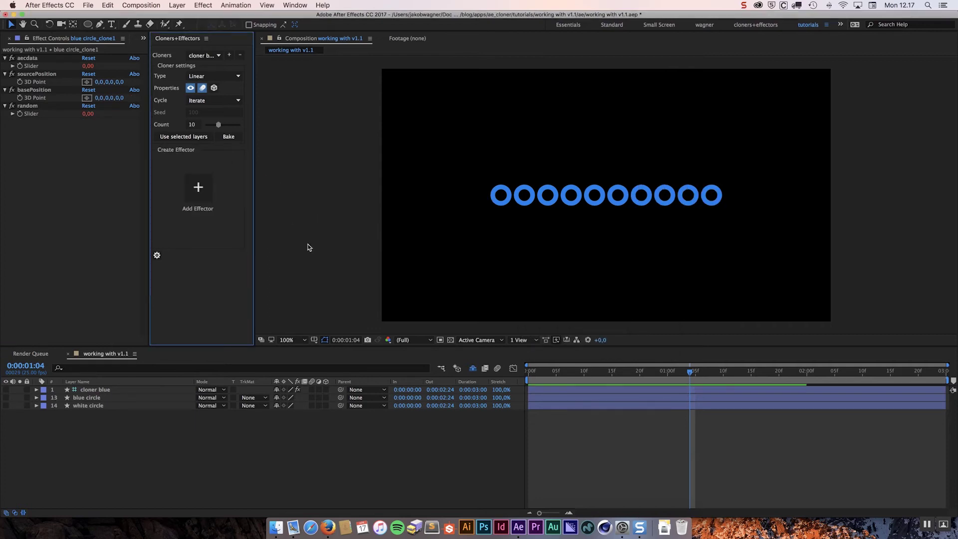
pyautogui.click(225, 76)
pyautogui.click(211, 95)
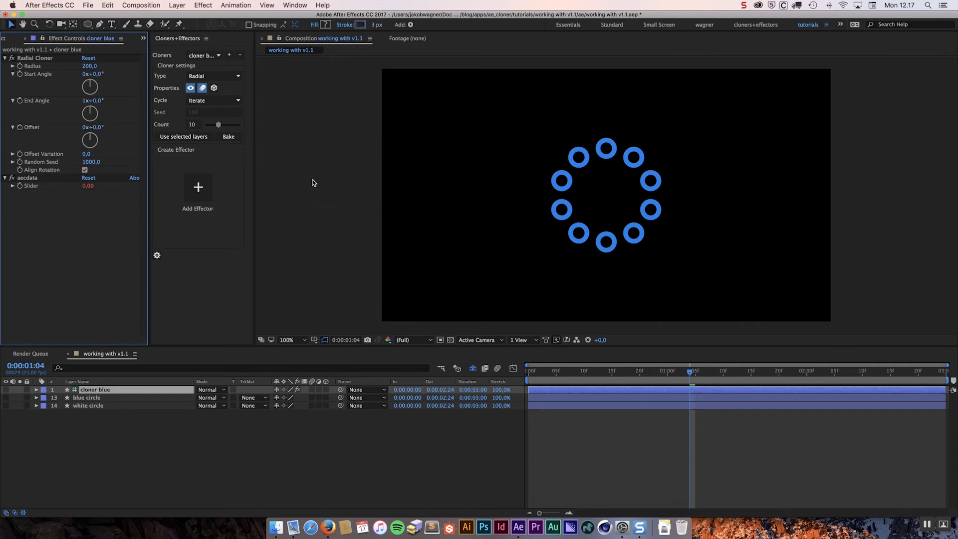
# Set the radial cloner to 20 clones with a radius of 289
pyautogui.click(192, 124)
pyautogui.write('20')
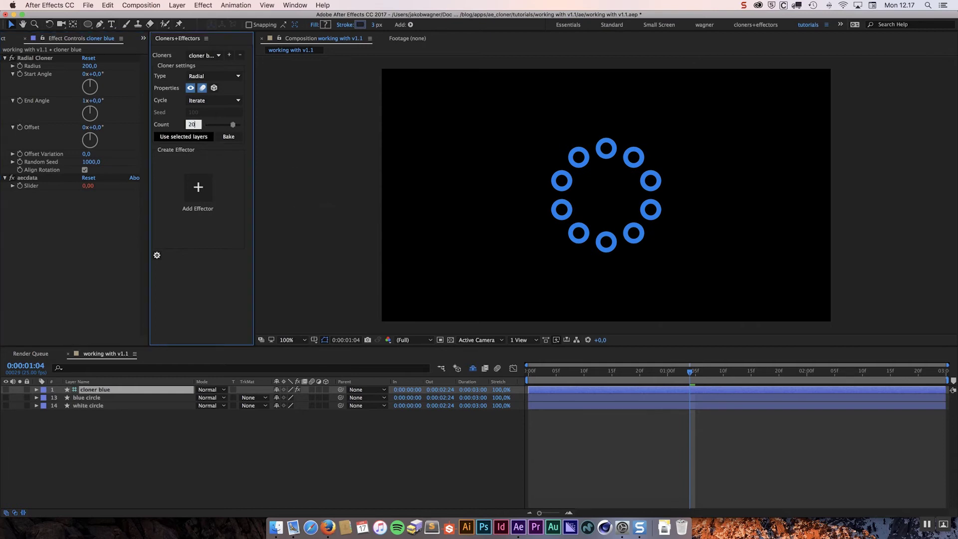
pyautogui.press('Return')
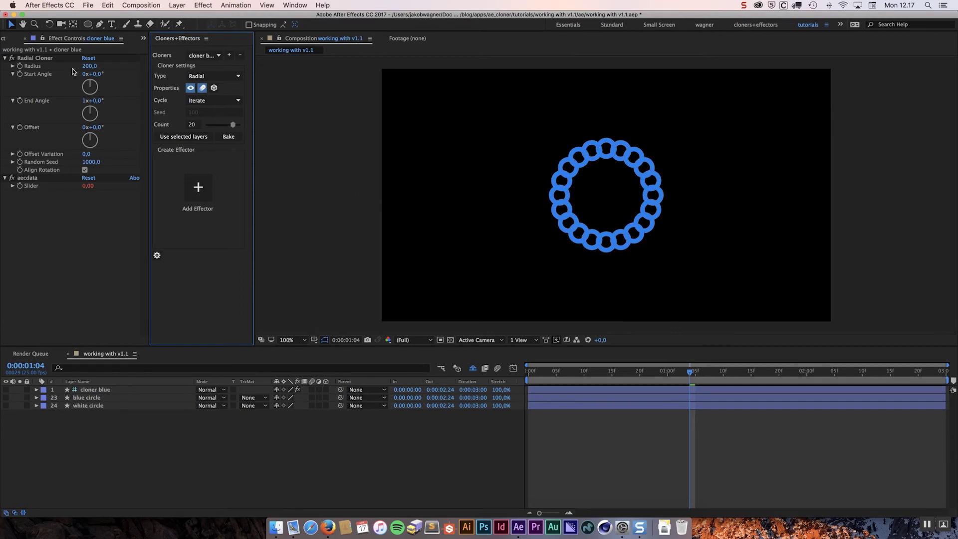
pyautogui.moveTo(88, 68); pyautogui.dragTo(125, 63)
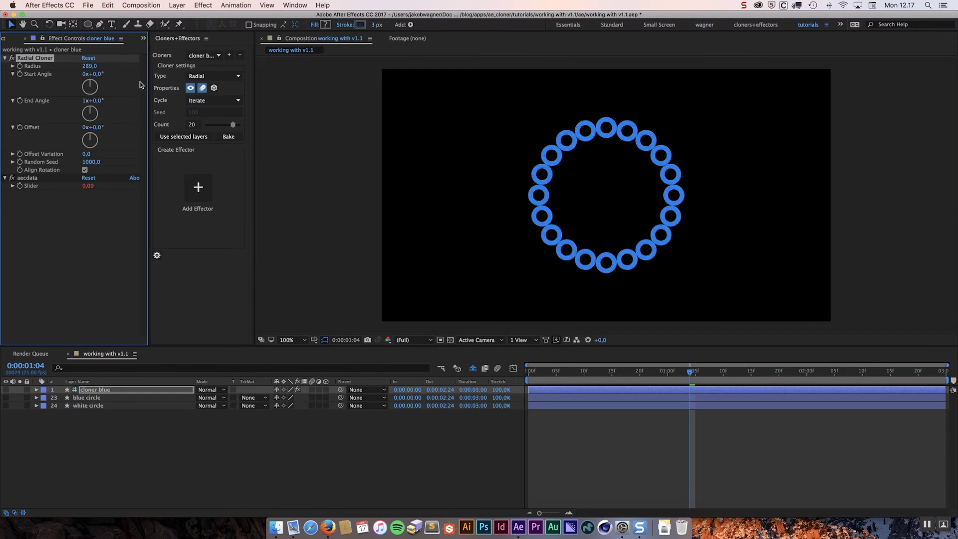
# Add an effector with Radial falloff and a Sine curve that affects position
pyautogui.click(198, 187)
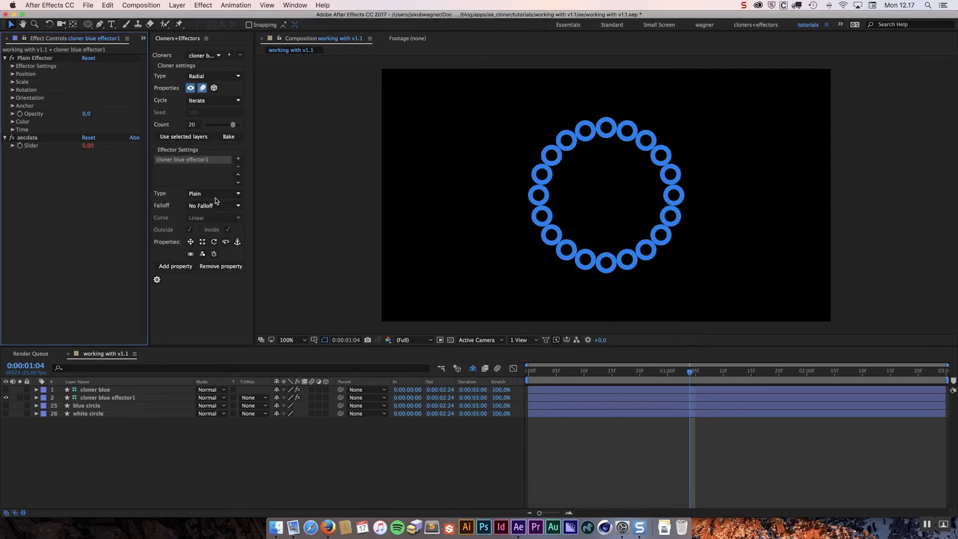
pyautogui.click(208, 205)
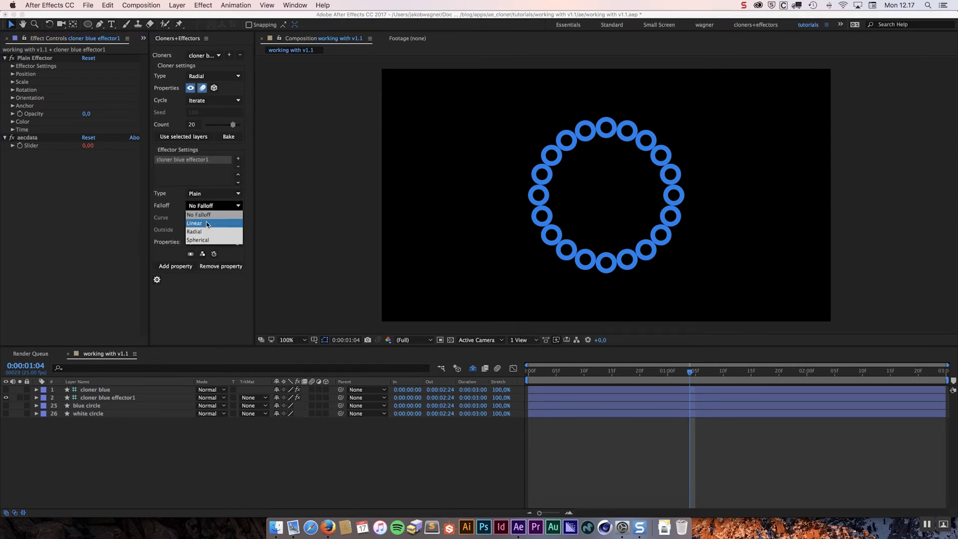
pyautogui.click(205, 232)
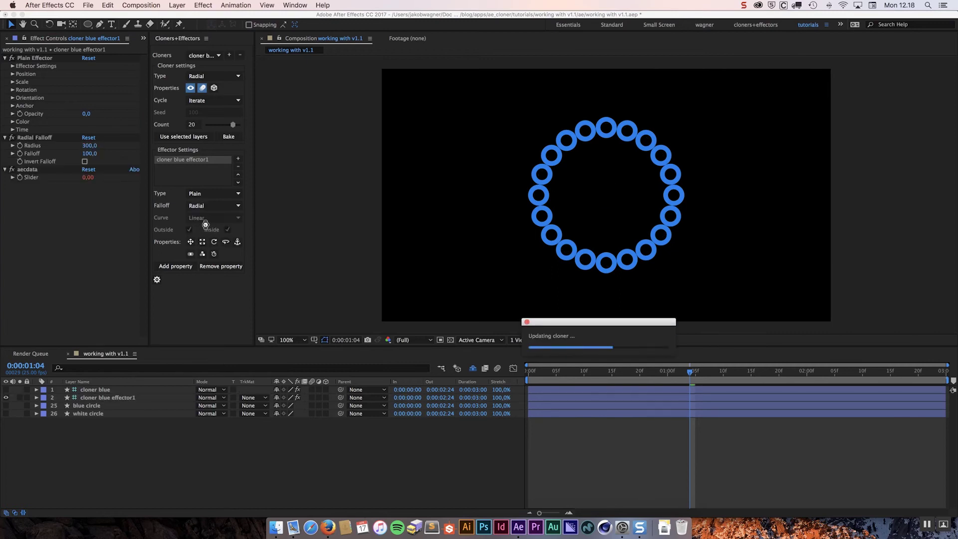
pyautogui.click(208, 218)
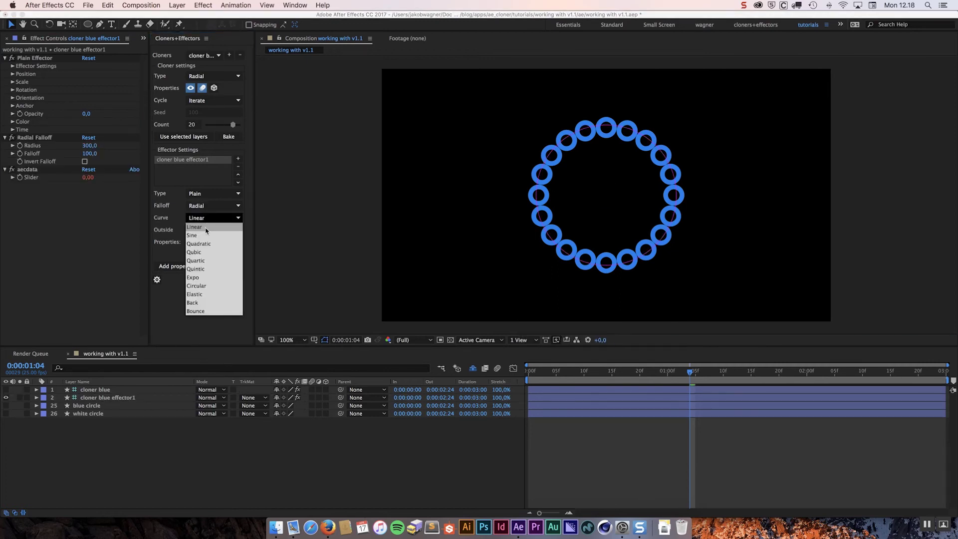
pyautogui.click(205, 235)
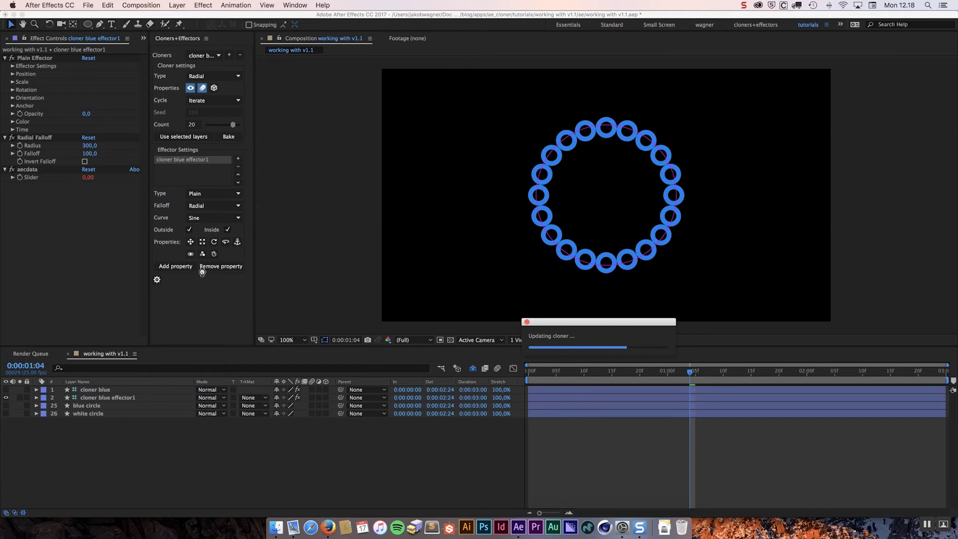
pyautogui.click(190, 243)
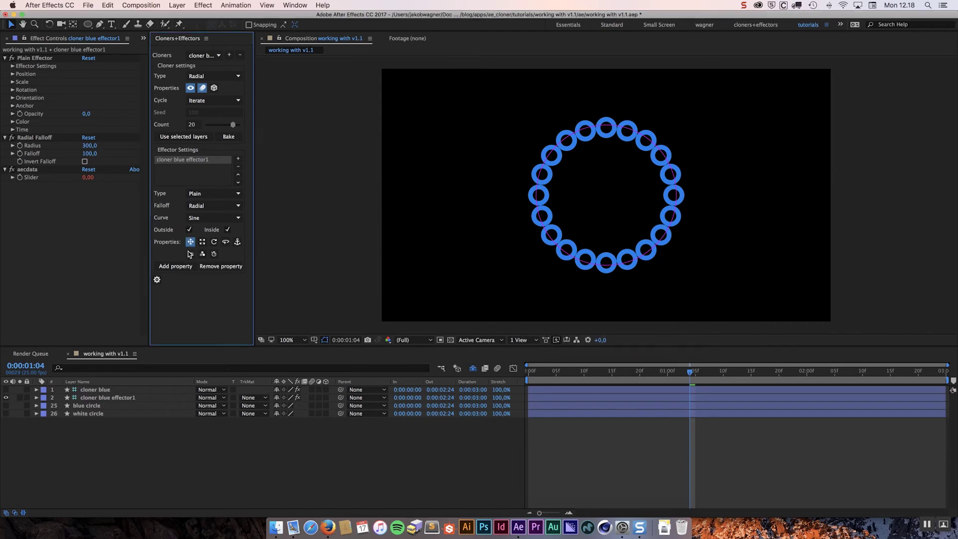
# Move the effector over the ring's left side and widen its falloff radius to 508
pyautogui.click(606, 195)
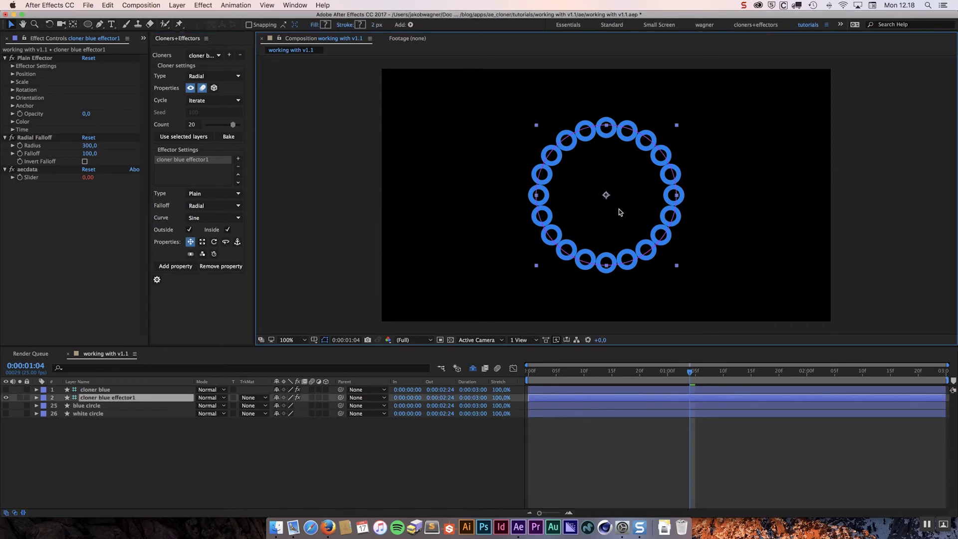
pyautogui.moveTo(607, 199); pyautogui.dragTo(552, 204)
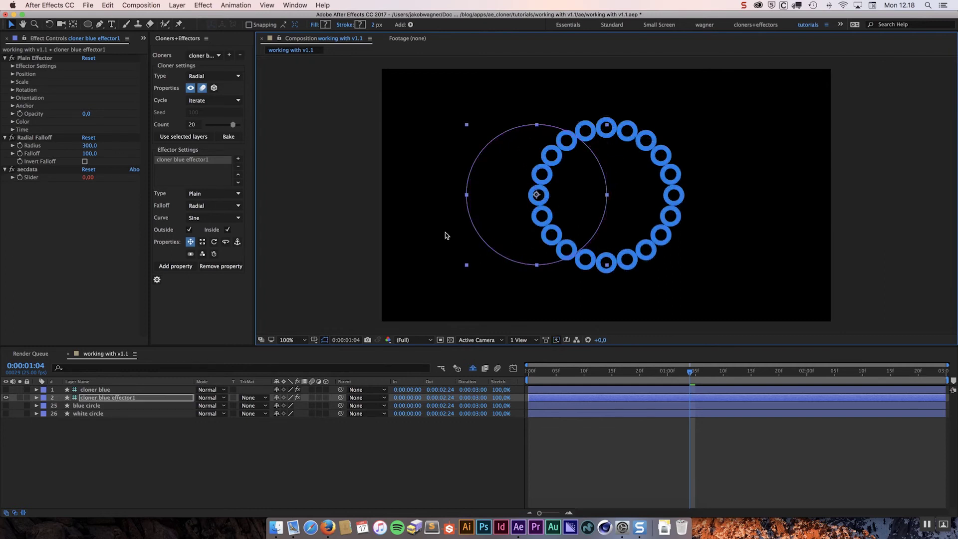
pyautogui.click(12, 74)
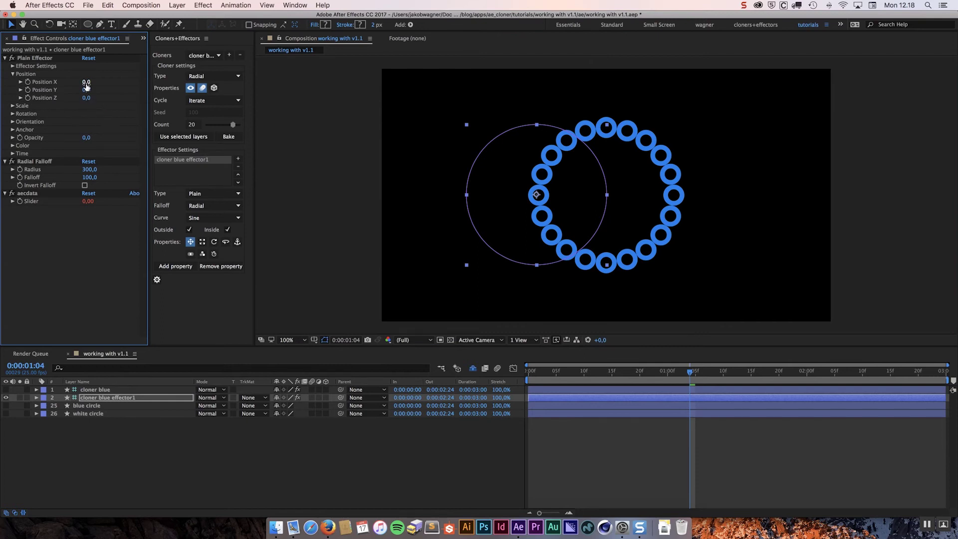
pyautogui.moveTo(86, 84)
pyautogui.mouseDown()
pyautogui.moveTo(23, 90)
pyautogui.moveTo(67, 86)
pyautogui.moveTo(36, 90)
pyautogui.mouseUp()
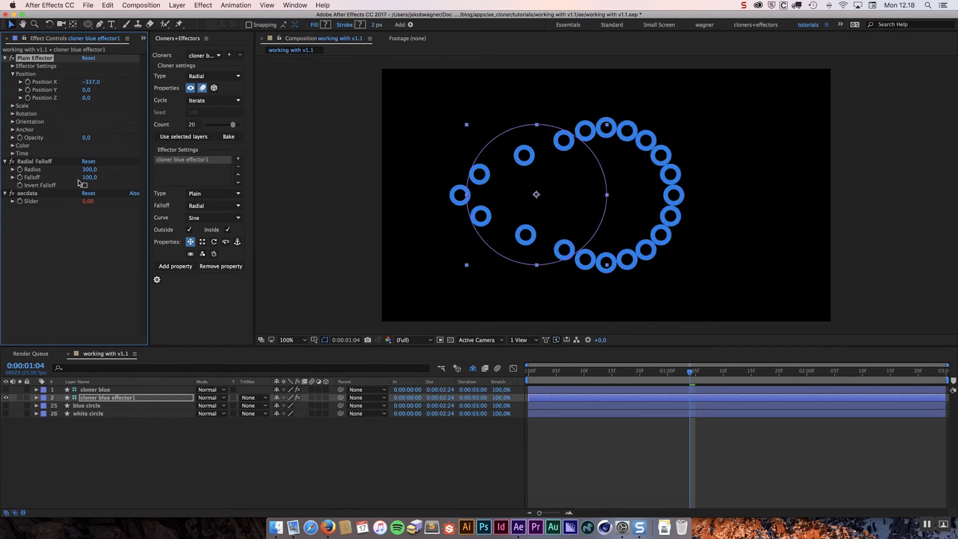
pyautogui.click(89, 170)
pyautogui.moveTo(90, 170); pyautogui.dragTo(201, 191)
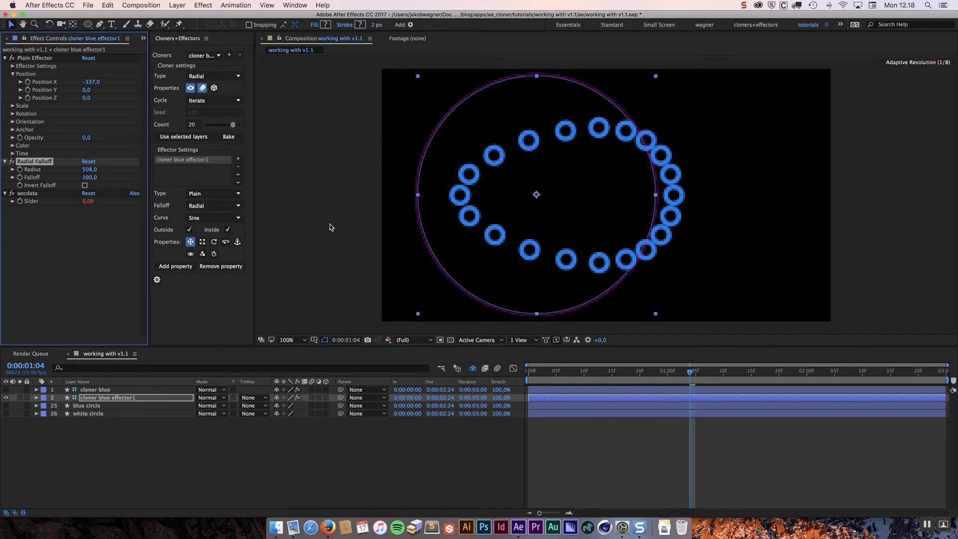
# Bake the radial cloner without keeping unbake data, then marquee-select all baked circle clones
pyautogui.click(322, 217)
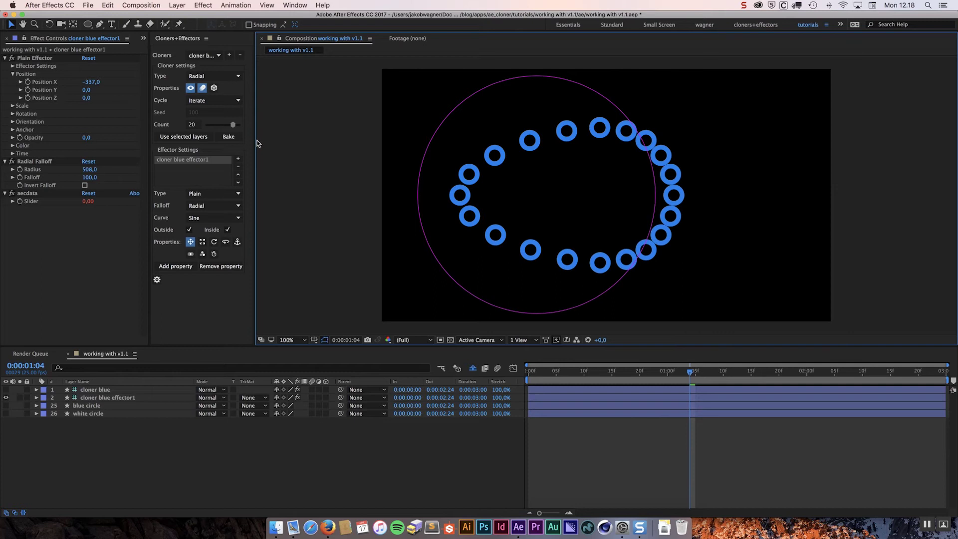
pyautogui.click(232, 137)
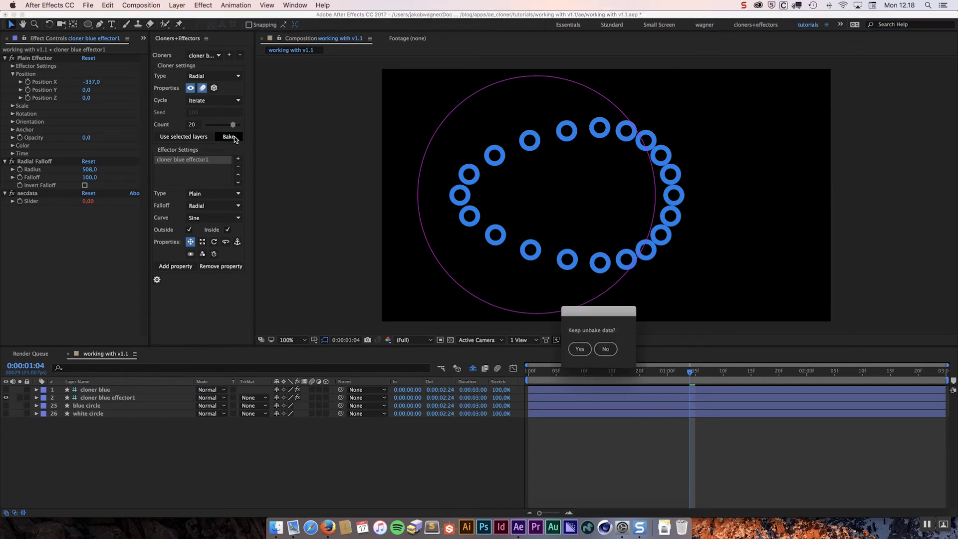
pyautogui.click(607, 350)
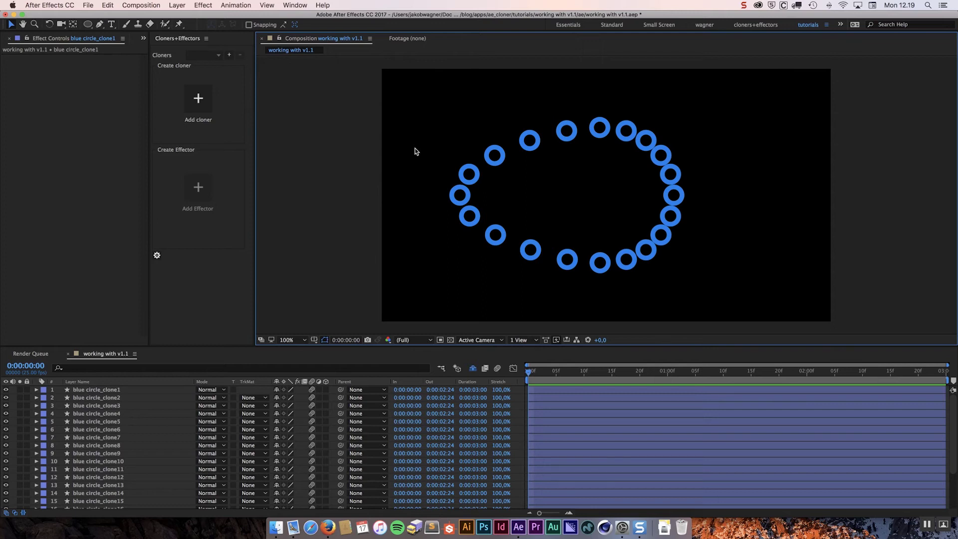
pyautogui.moveTo(418, 115); pyautogui.dragTo(703, 280)
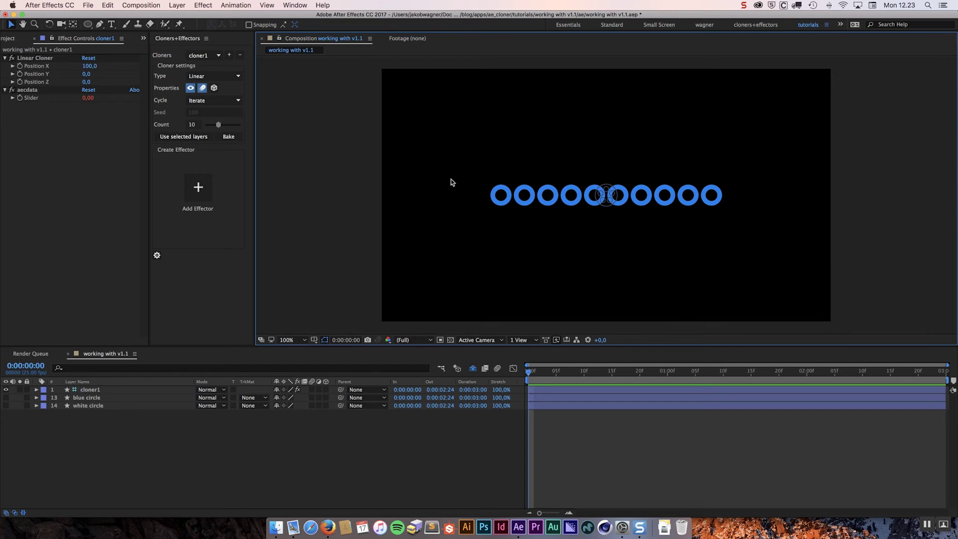
# Drag 12_short_black-cabaret_0020.wav from the Project panel into the timeline and select its layer
pyautogui.click(156, 255)
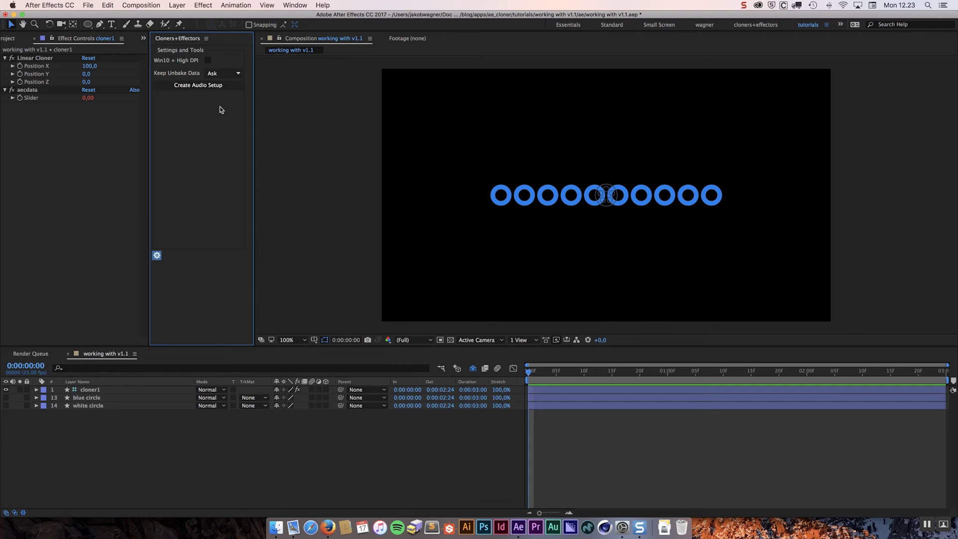
pyautogui.click(14, 42)
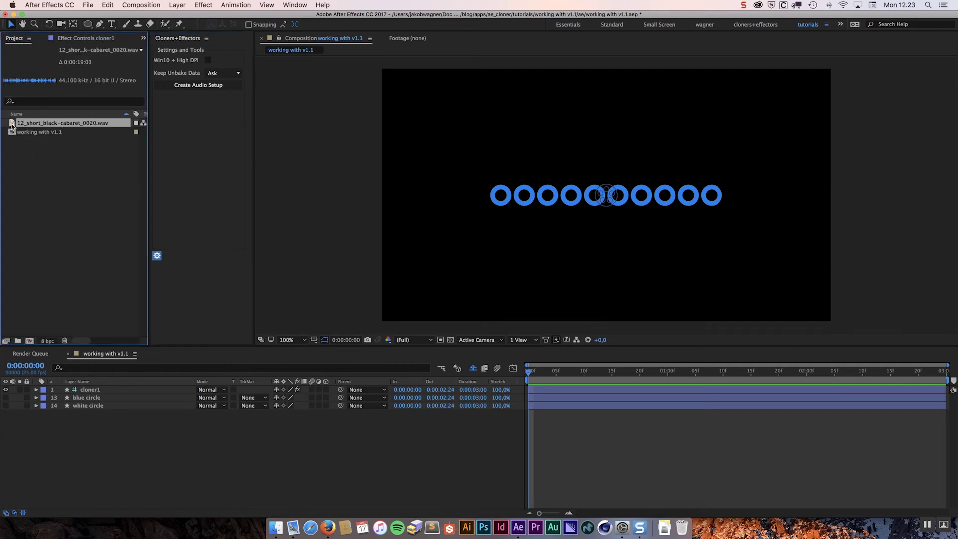
pyautogui.moveTo(12, 127); pyautogui.dragTo(47, 440)
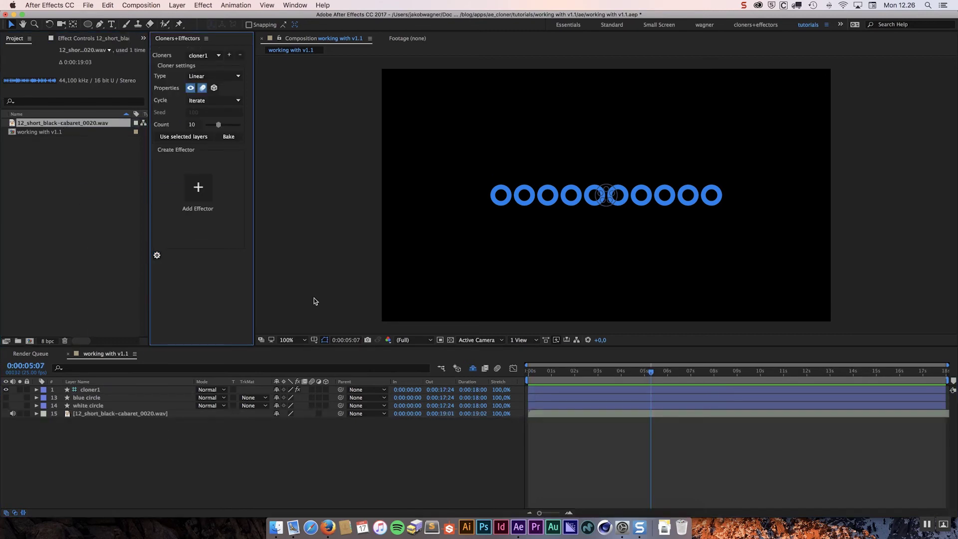
pyautogui.click(108, 415)
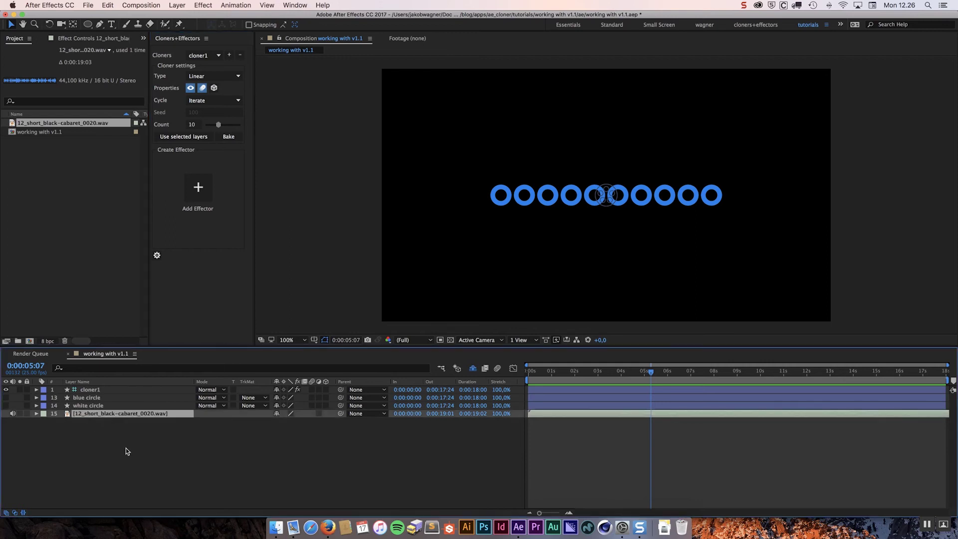
pyautogui.click(157, 257)
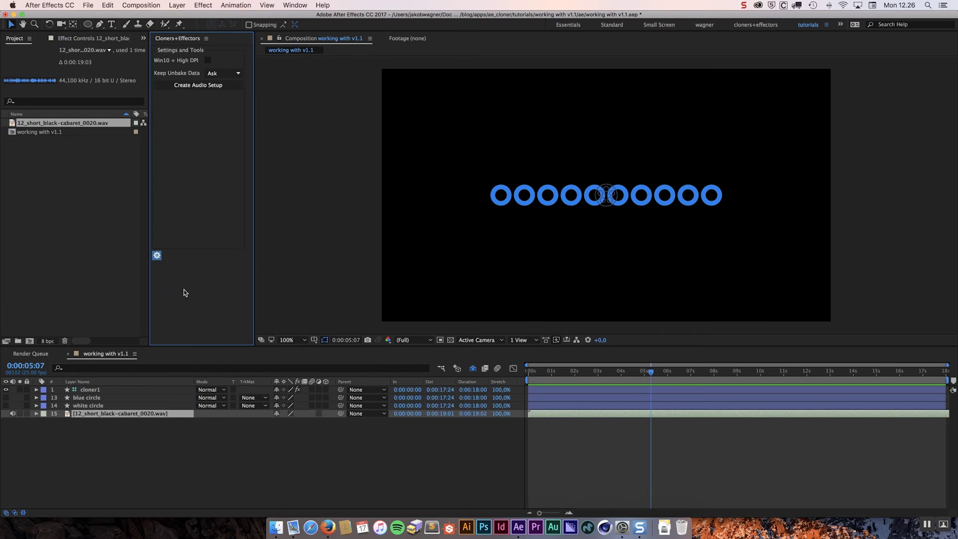
# Create an Audio Setup layer from the music track and show its Effect Controls
pyautogui.click(226, 89)
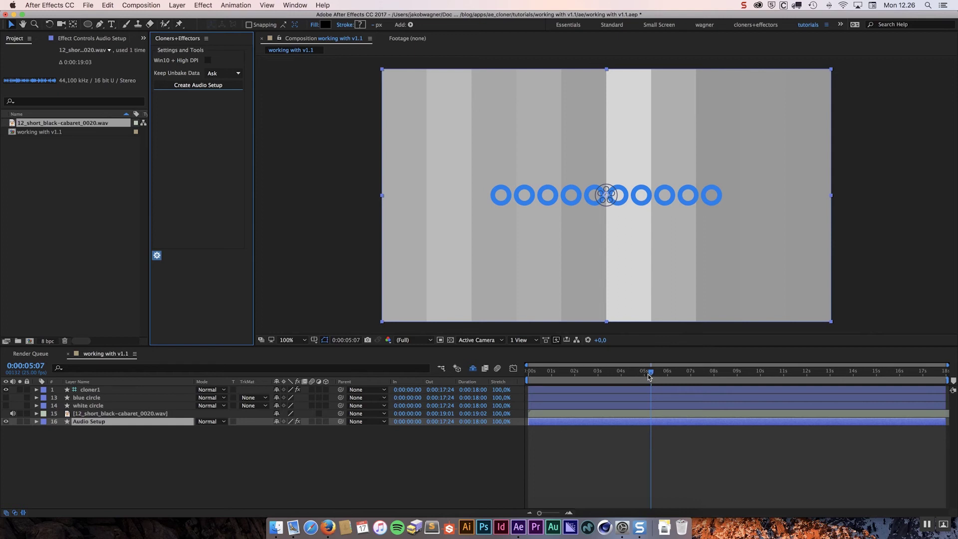
pyautogui.moveTo(649, 377); pyautogui.dragTo(692, 378)
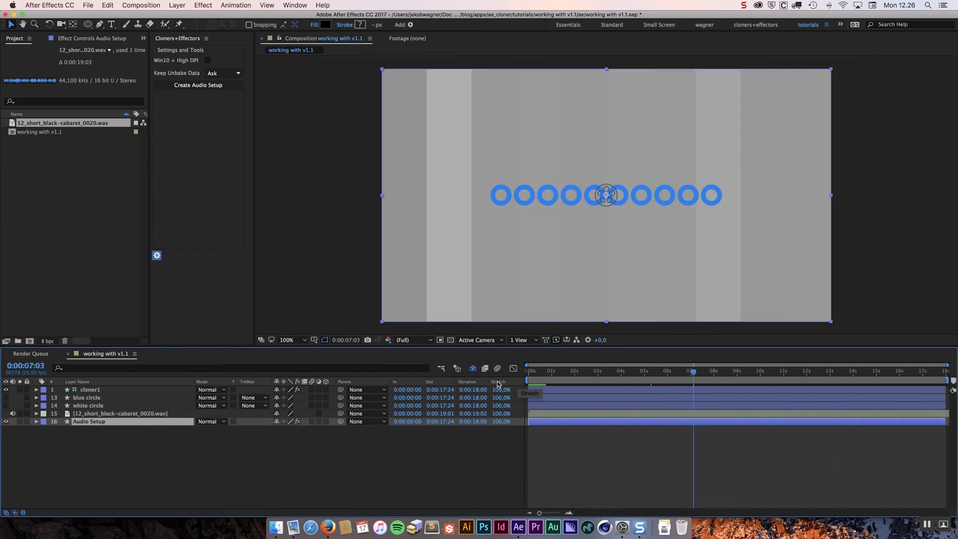
pyautogui.click(87, 39)
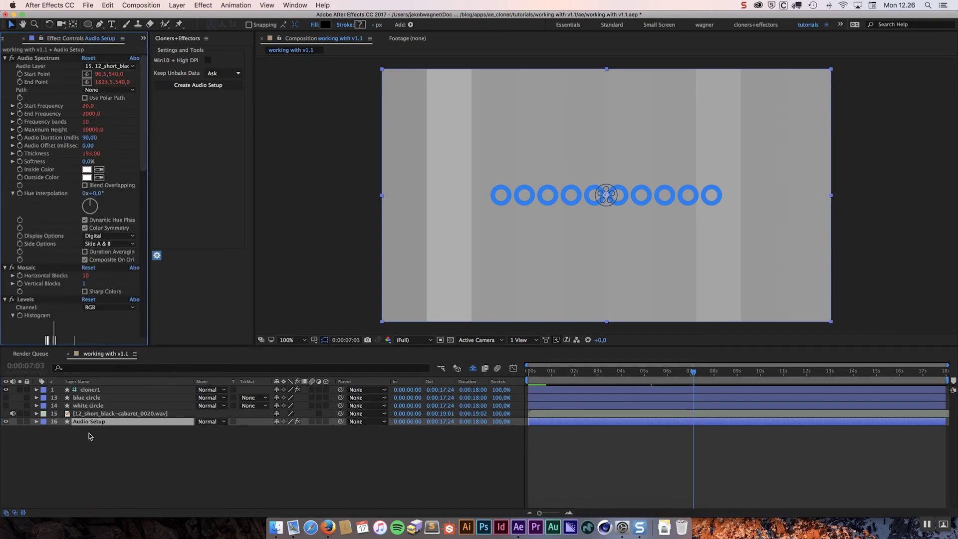
pyautogui.click(116, 426)
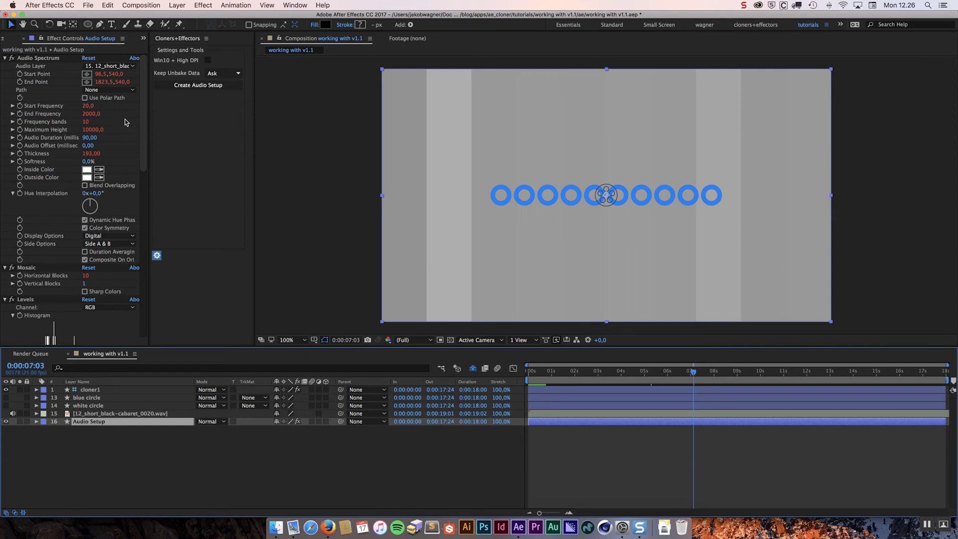
pyautogui.moveTo(143, 115); pyautogui.dragTo(144, 95)
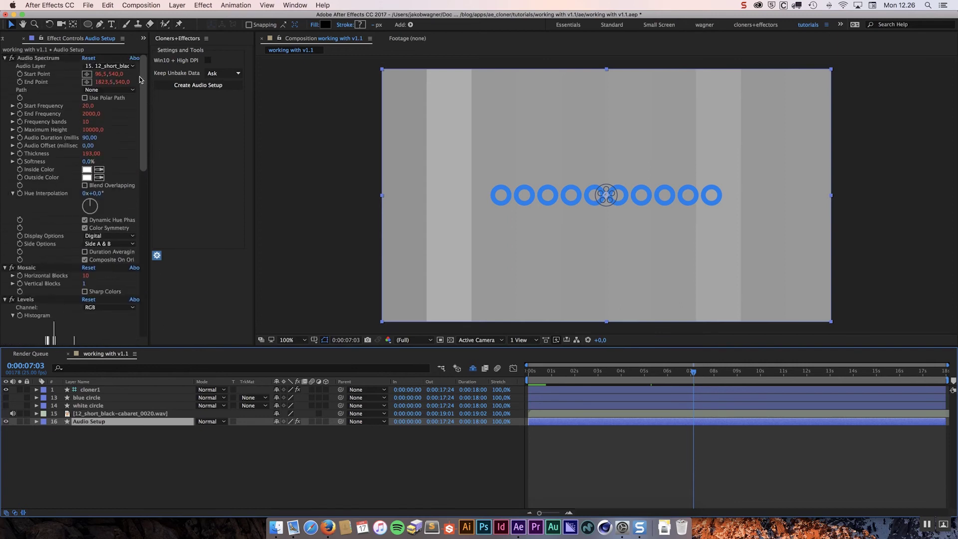
# Collapse the Audio Setup effects and switch off the CC Wide Time effect
pyautogui.click(6, 58)
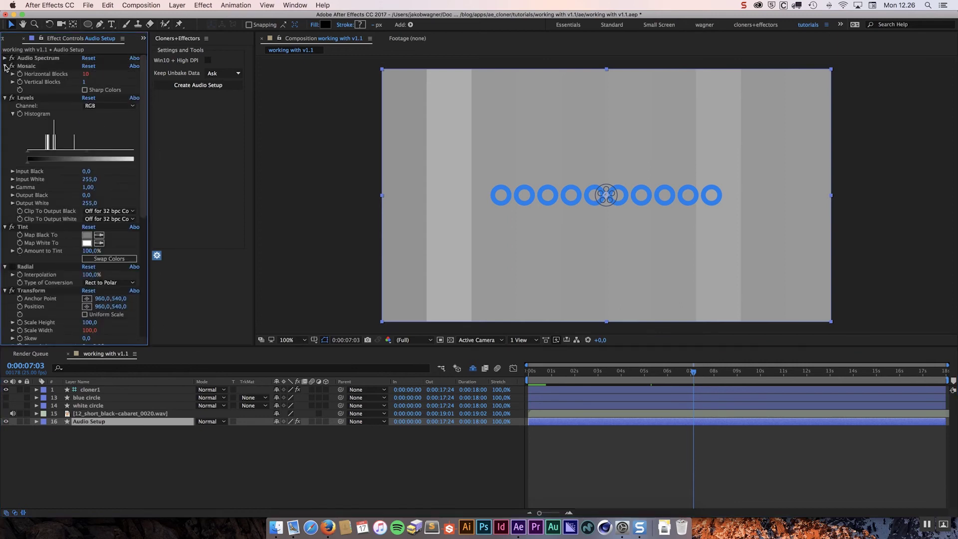
pyautogui.click(5, 66)
pyautogui.click(6, 74)
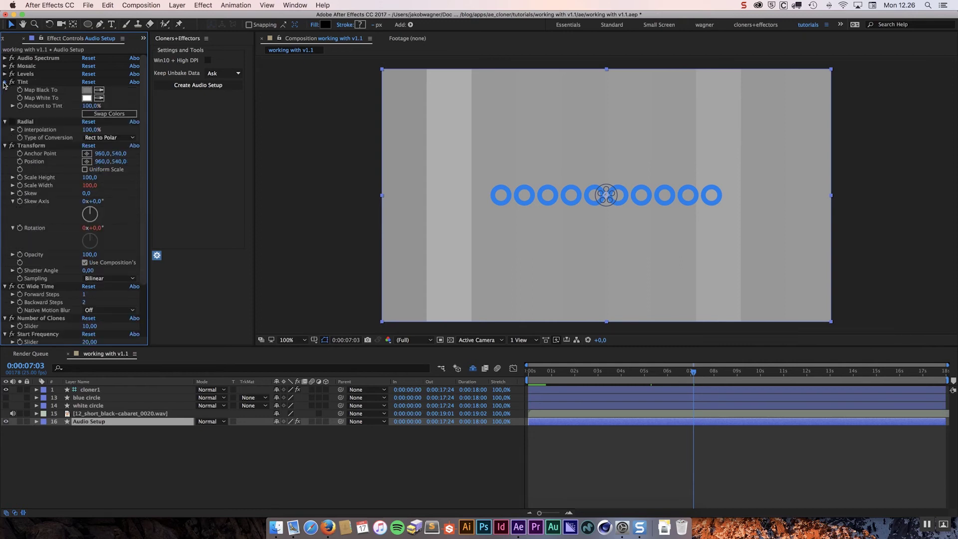
pyautogui.click(5, 82)
pyautogui.click(5, 90)
pyautogui.click(6, 98)
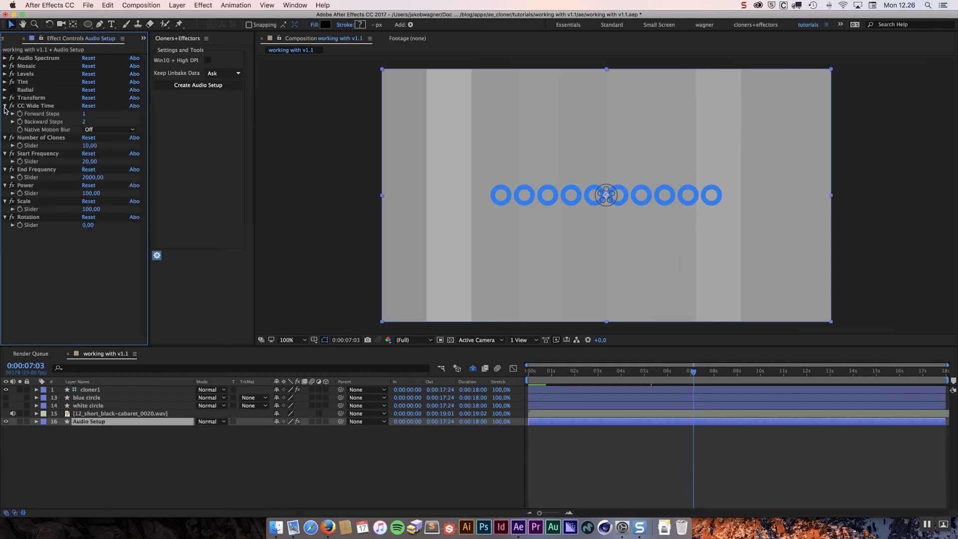
pyautogui.click(5, 106)
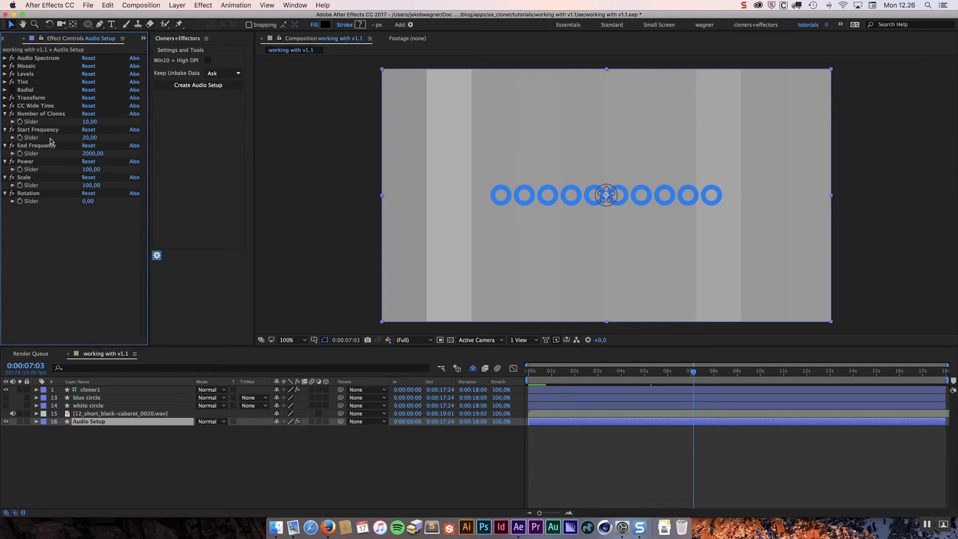
pyautogui.click(48, 115)
pyautogui.keyDown('shift'); pyautogui.click(37, 193); pyautogui.keyUp('shift')
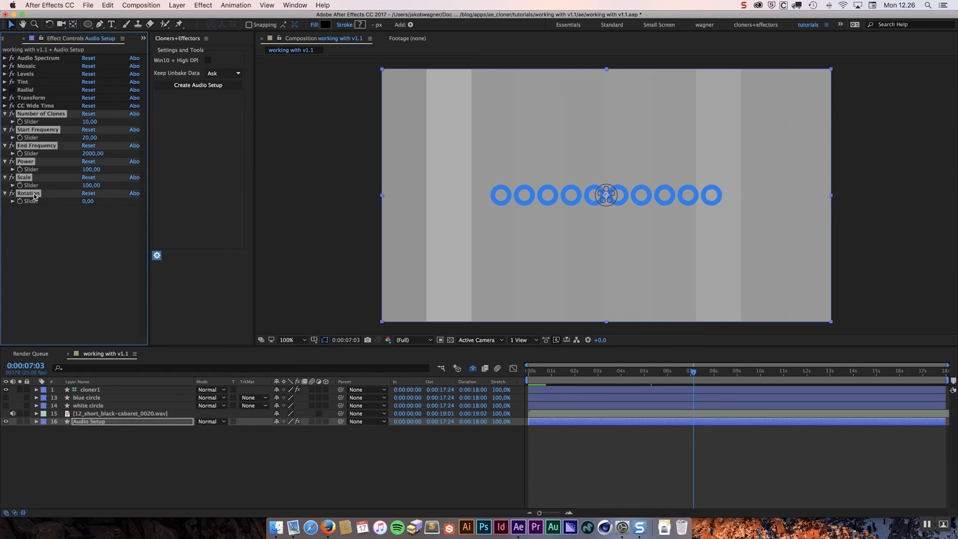
pyautogui.click(38, 227)
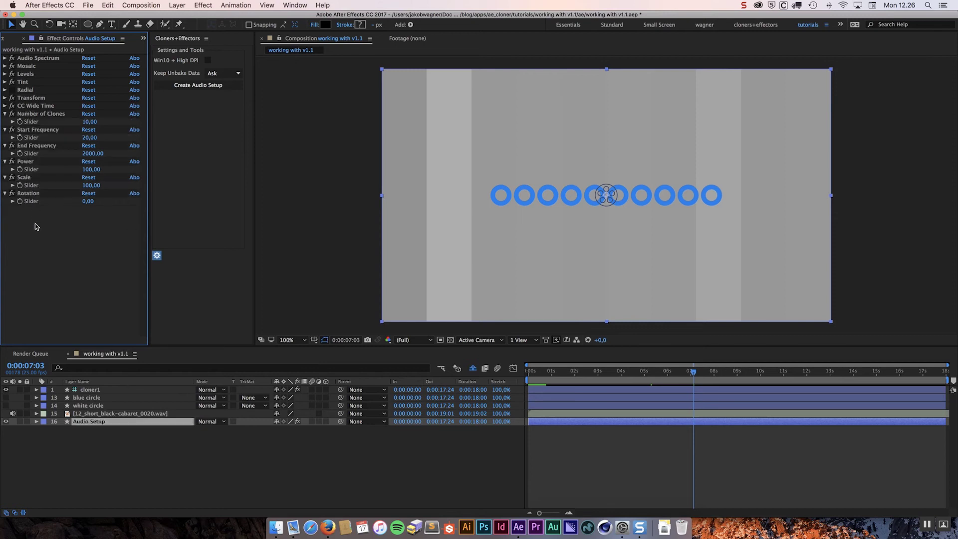
pyautogui.click(12, 106)
pyautogui.press('Home')
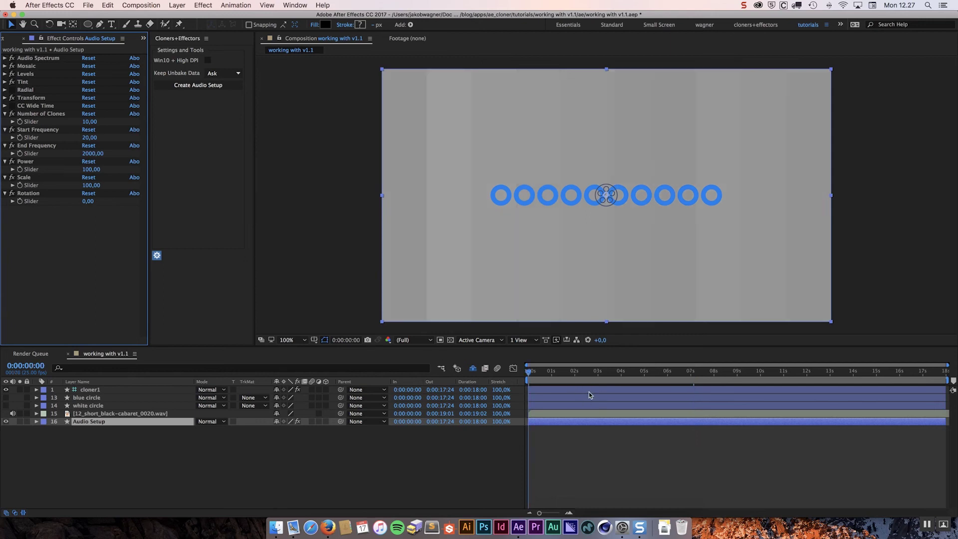
pyautogui.press('space')
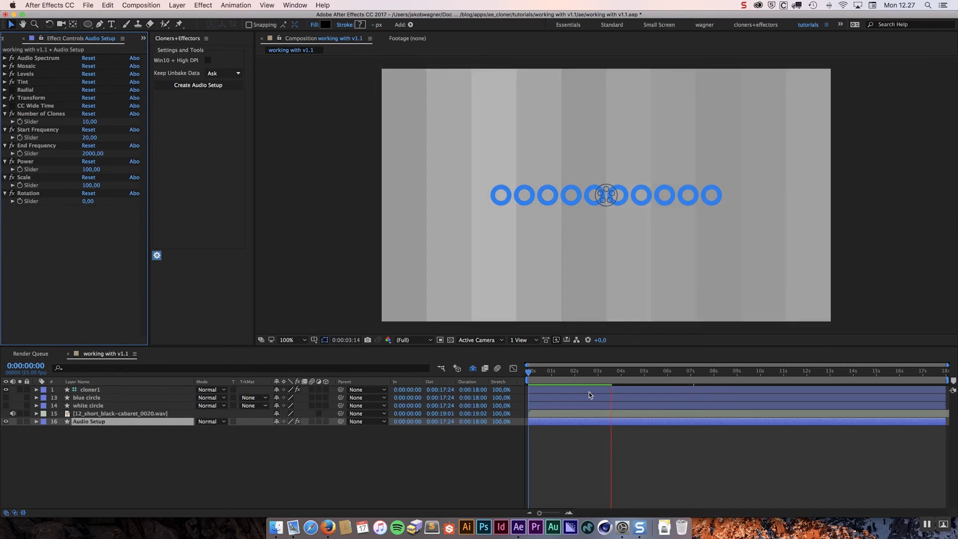
pyautogui.press('space')
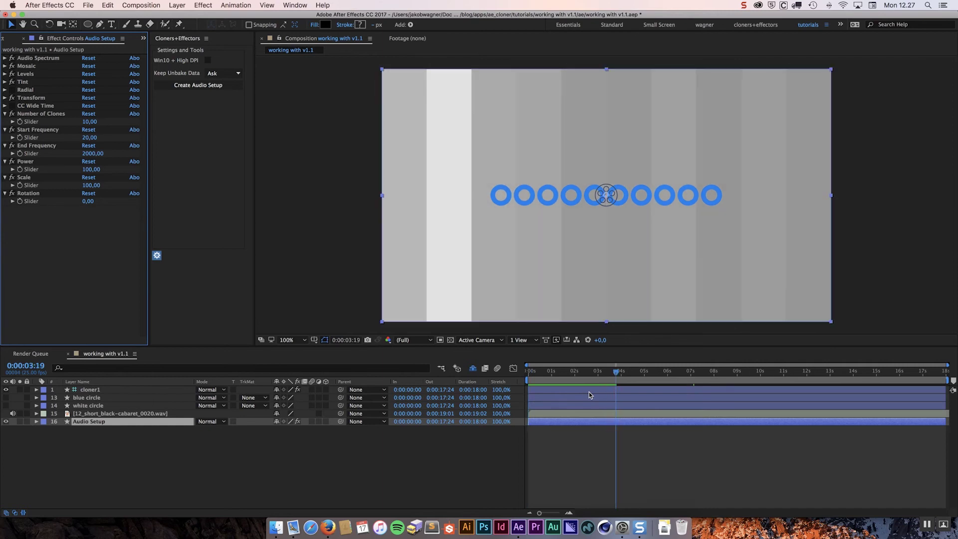
pyautogui.press('space')
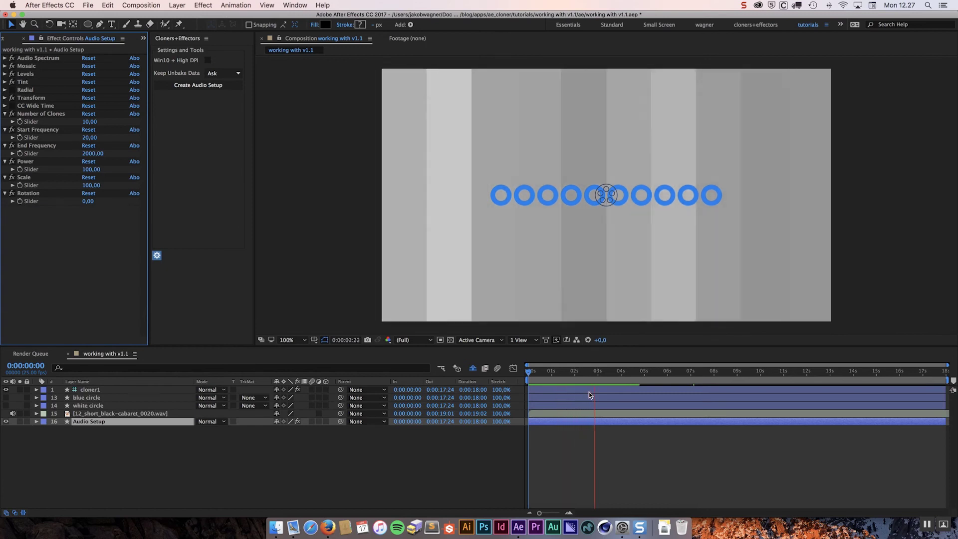
pyautogui.press('space')
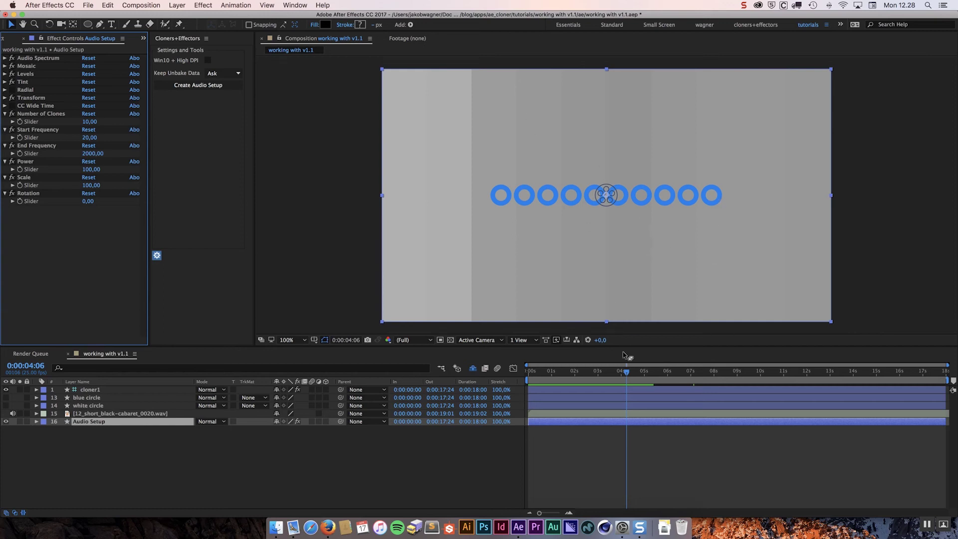
# Go to 0:00:04:12 and reduce the Audio Setup Scale slider from 100 to 51
pyautogui.click(631, 375)
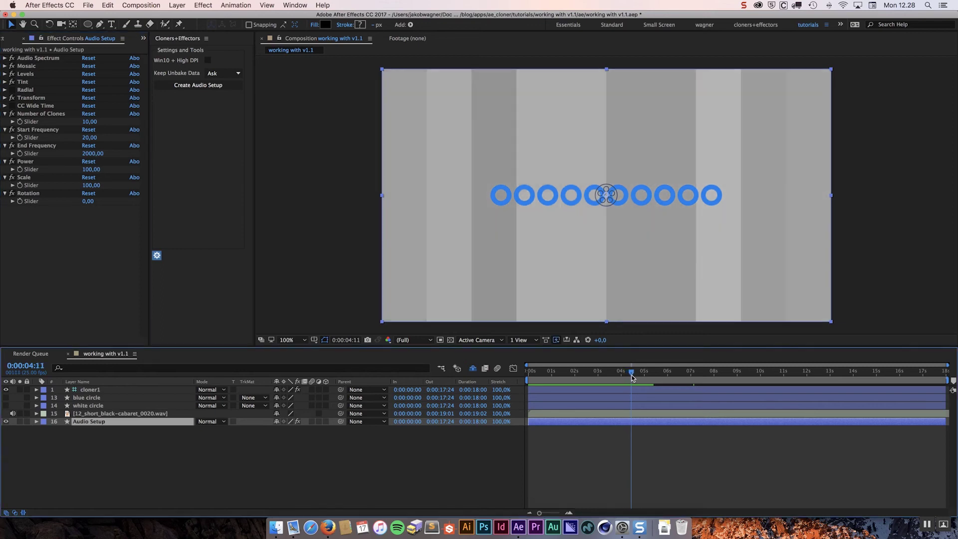
pyautogui.moveTo(631, 375); pyautogui.dragTo(632, 378)
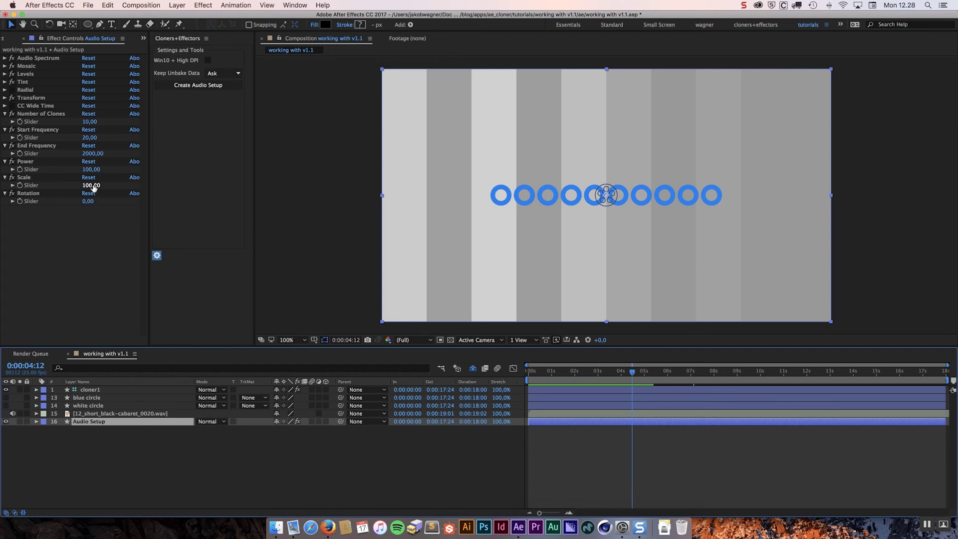
pyautogui.moveTo(92, 185); pyautogui.dragTo(74, 187)
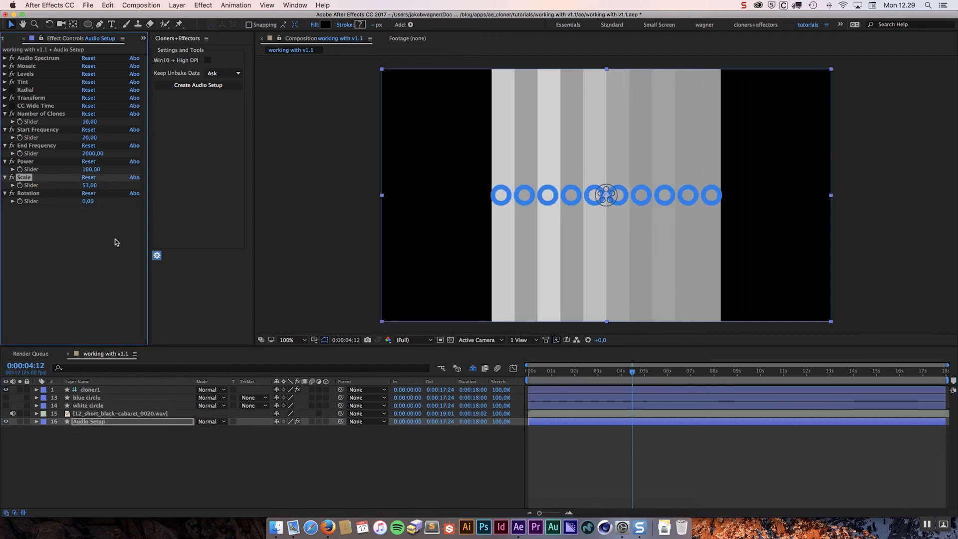
# Inspect the first and third blue ring clones, then bring up the cloner's settings
pyautogui.click(505, 200)
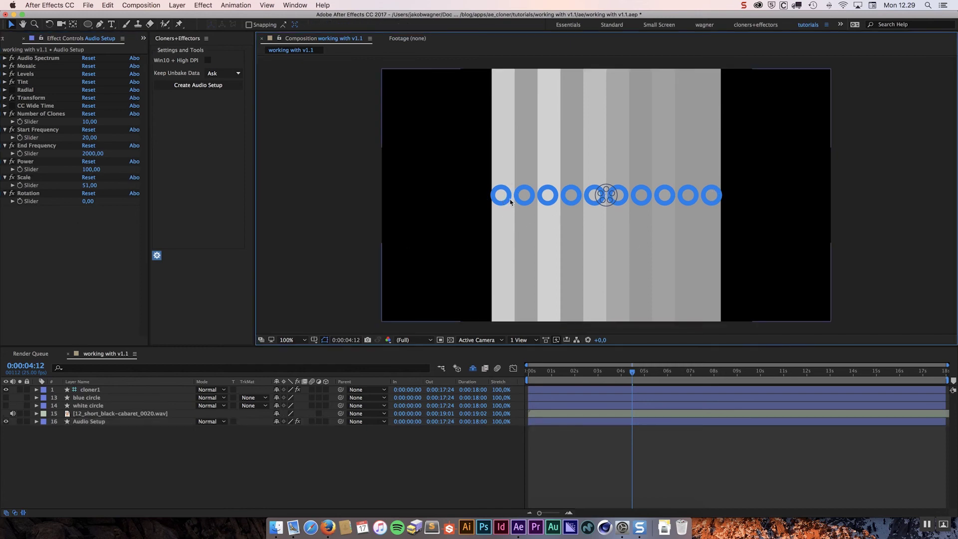
pyautogui.click(497, 194)
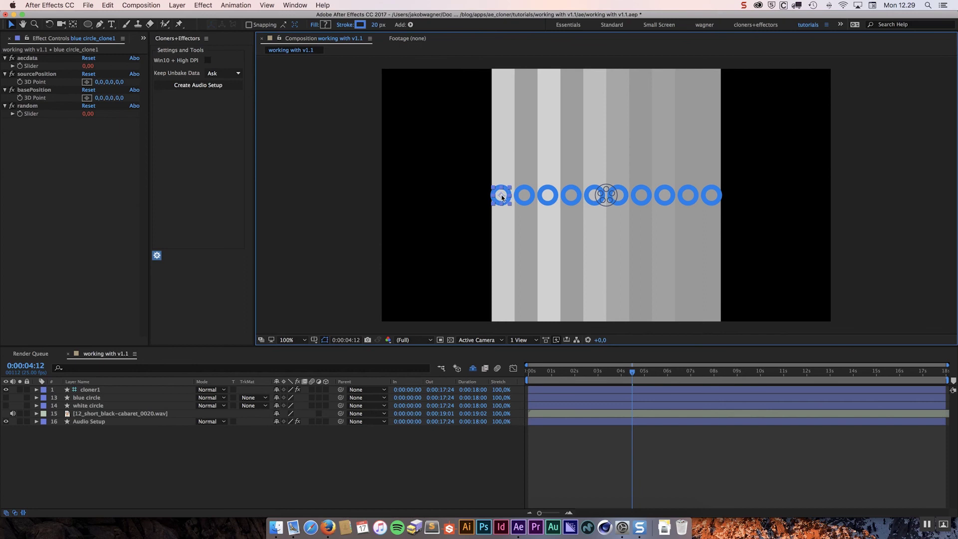
pyautogui.click(524, 195)
pyautogui.click(548, 195)
pyautogui.click(295, 241)
pyautogui.click(157, 256)
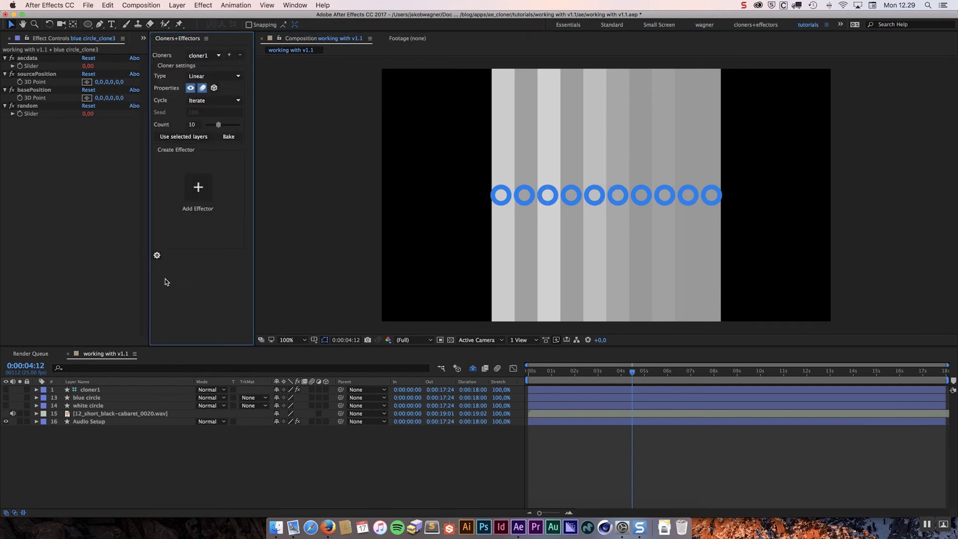
# Add a Layer effector to cloner1 affecting position, with 18. Audio Setup as source layer
pyautogui.click(198, 187)
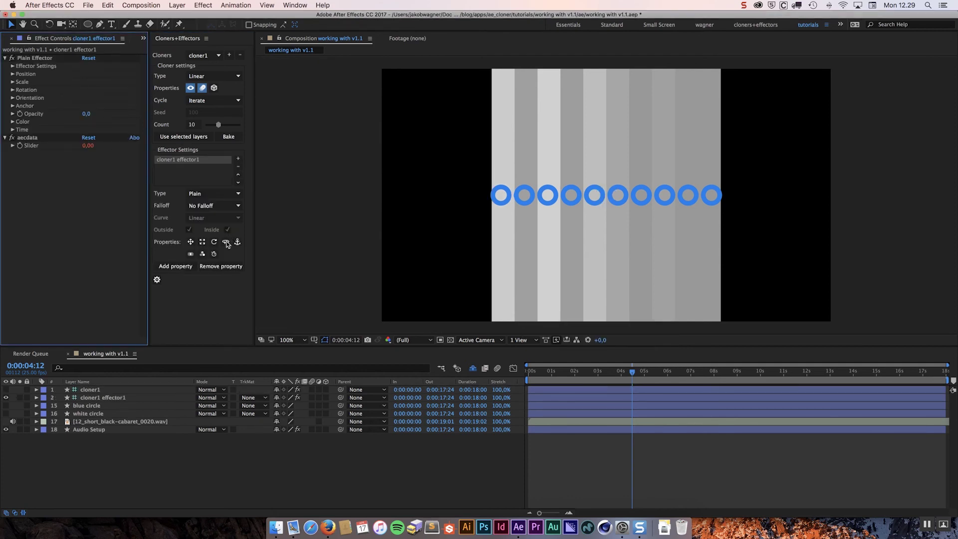
pyautogui.click(220, 194)
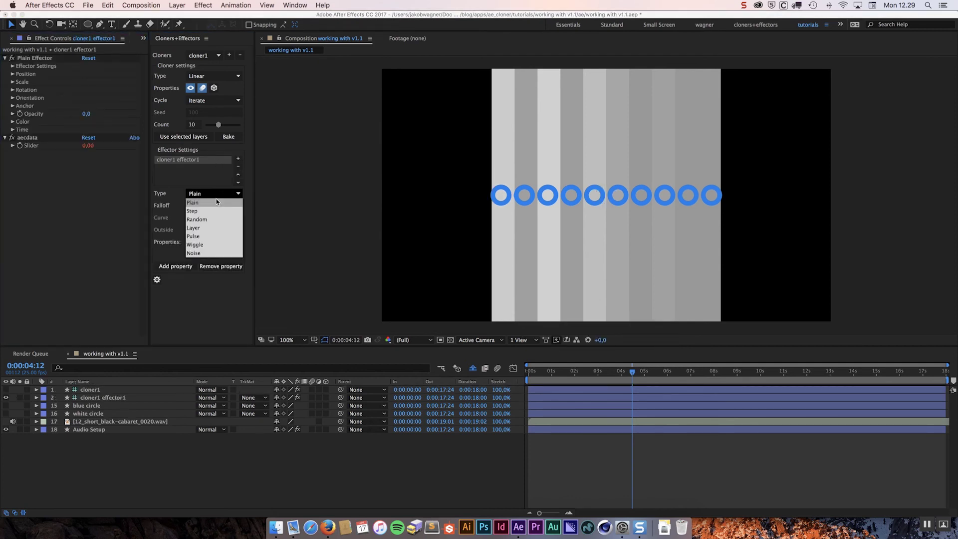
pyautogui.click(198, 228)
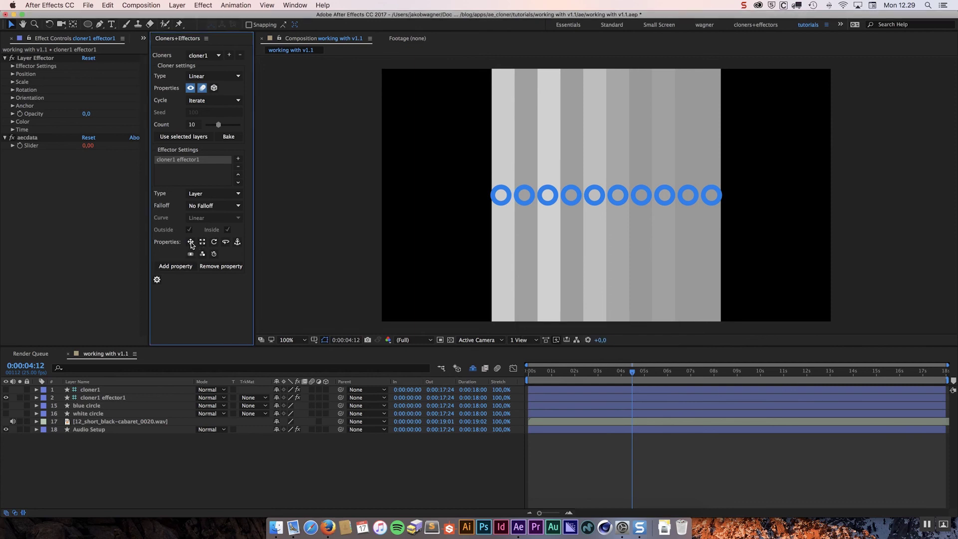
pyautogui.click(191, 243)
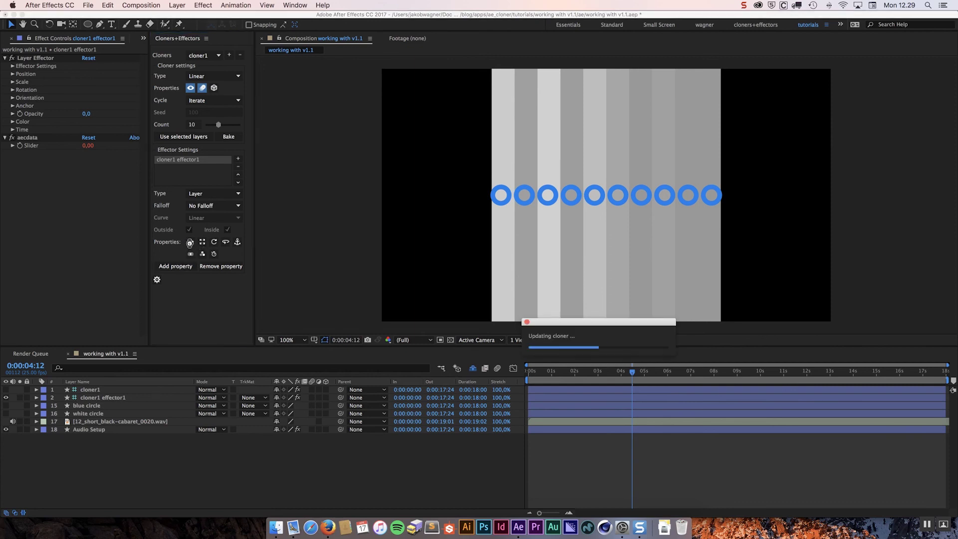
pyautogui.click(12, 66)
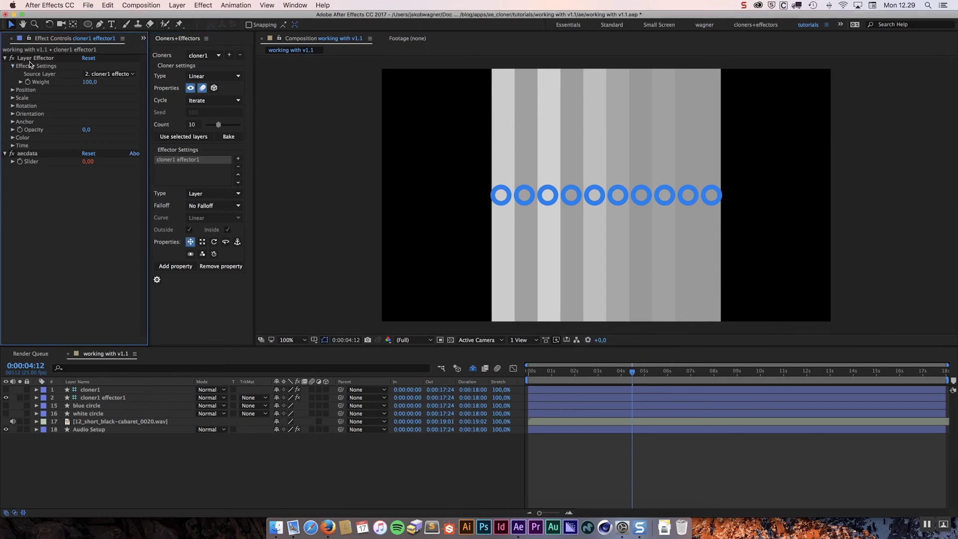
pyautogui.click(129, 74)
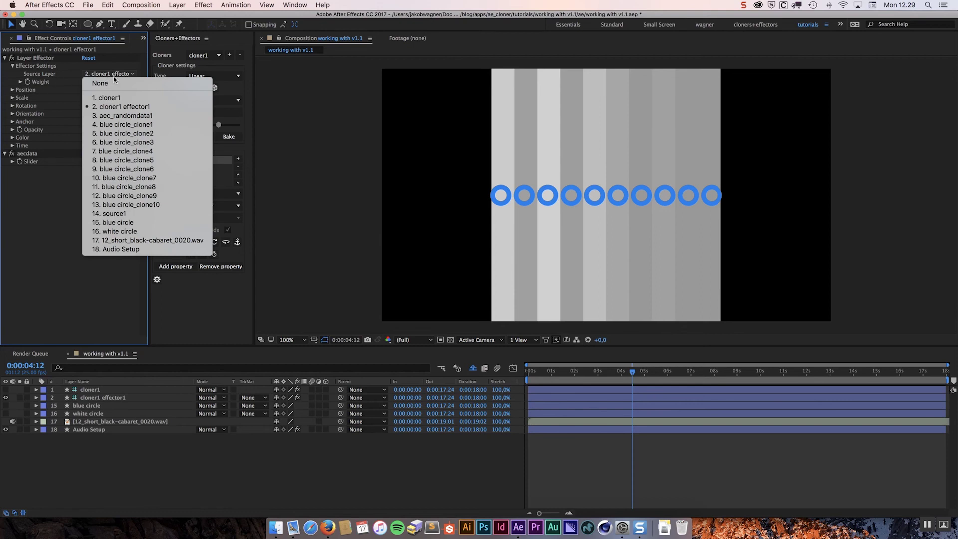
pyautogui.click(135, 250)
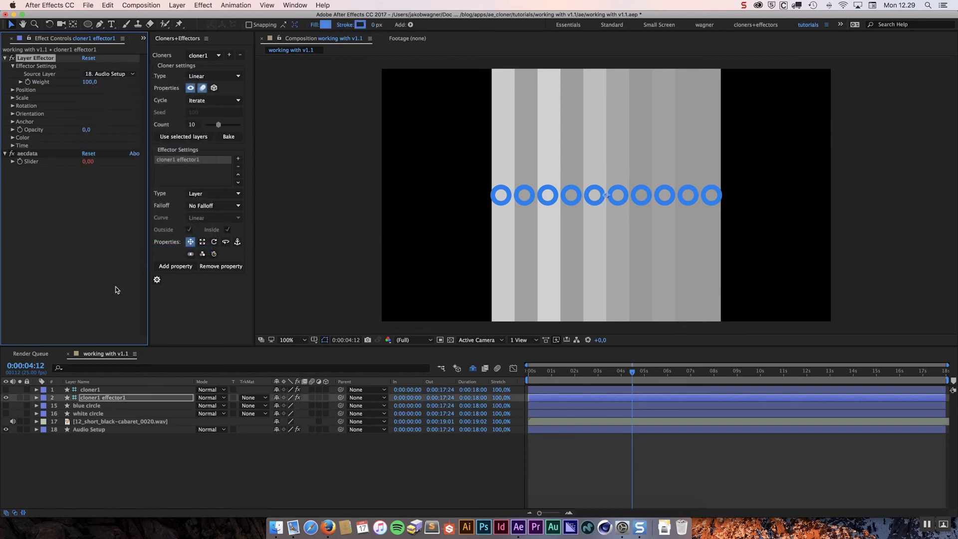
# Set the effector's Position Y offset to -800
pyautogui.click(13, 90)
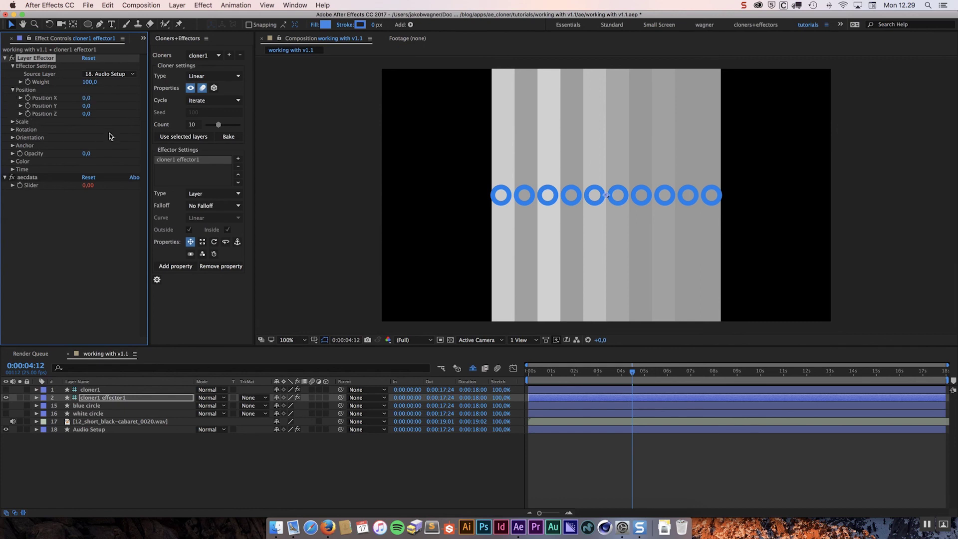
pyautogui.moveTo(86, 107); pyautogui.dragTo(56, 111)
pyautogui.click(90, 106)
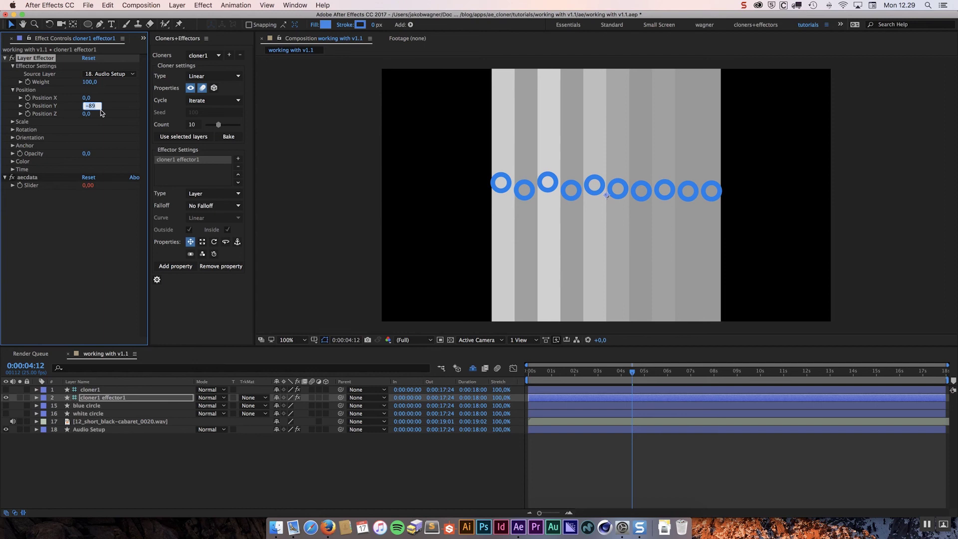
pyautogui.write('-')
pyautogui.press('Return')
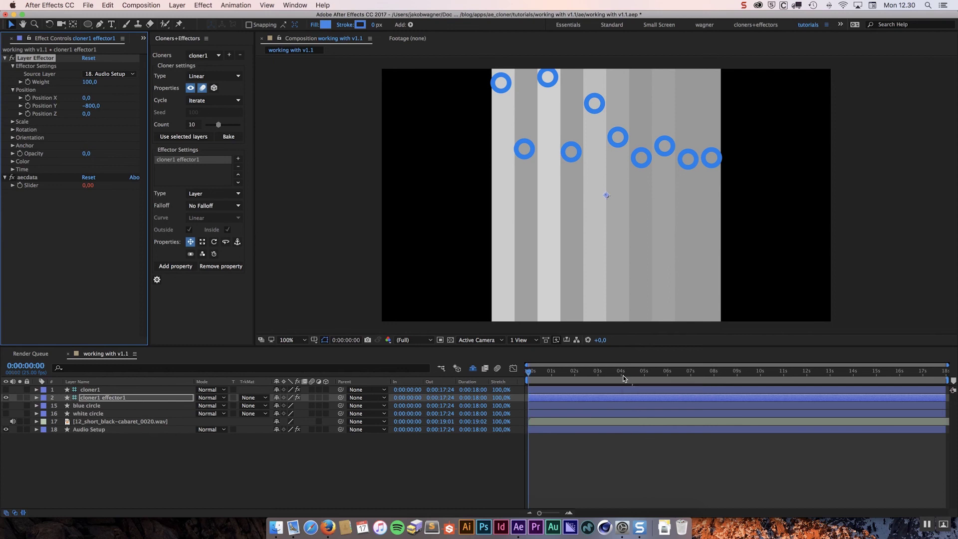
# Return to the composition start and play the preview twice to watch the rings bounce
pyautogui.press('Home')
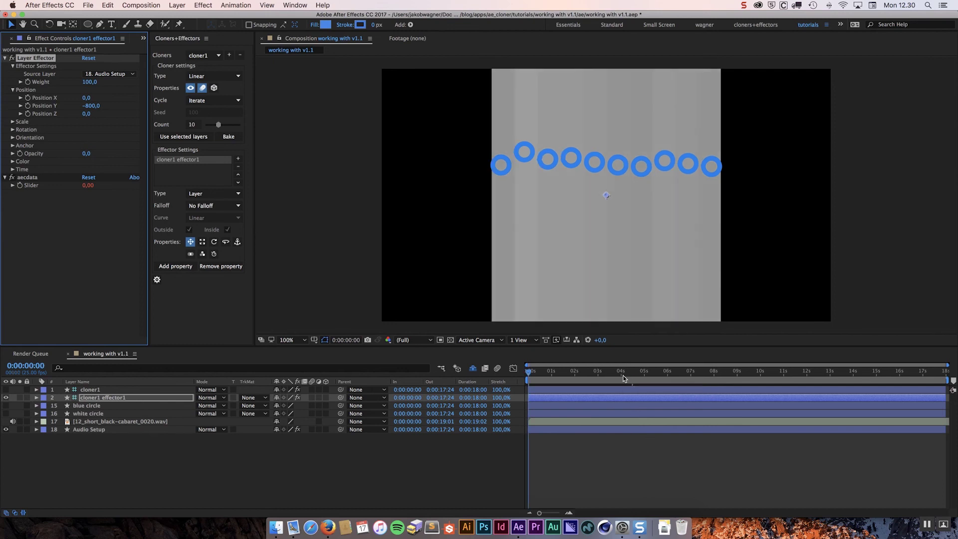
pyautogui.press('space')
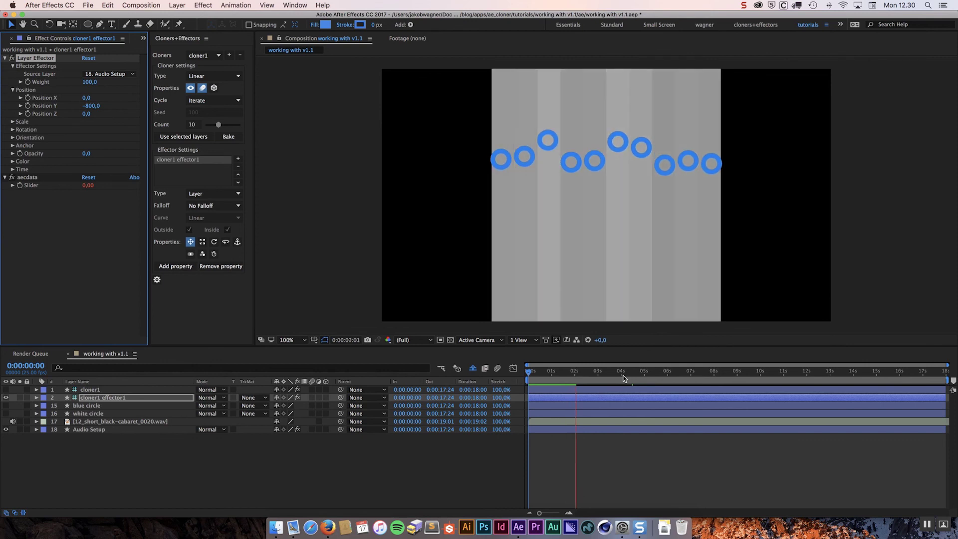
pyautogui.press('space')
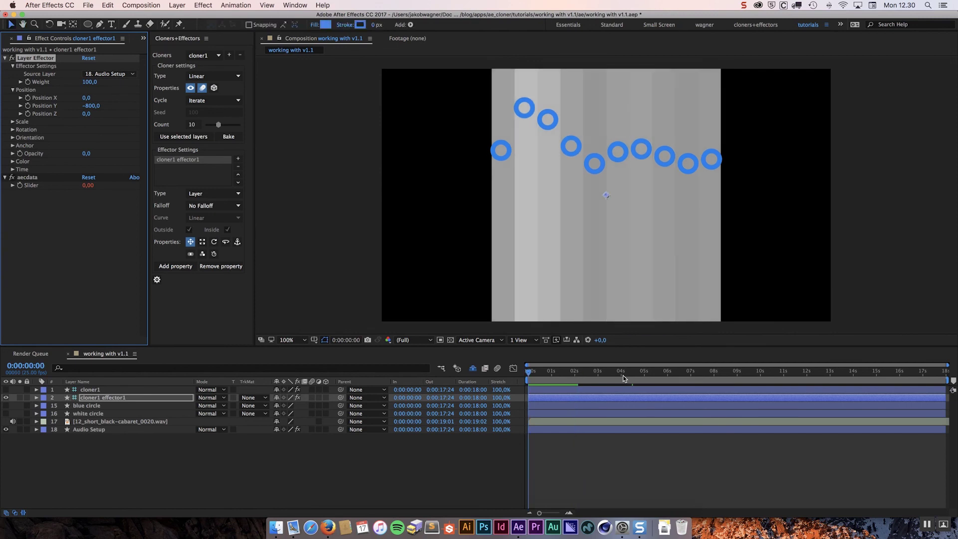
pyautogui.press('space')
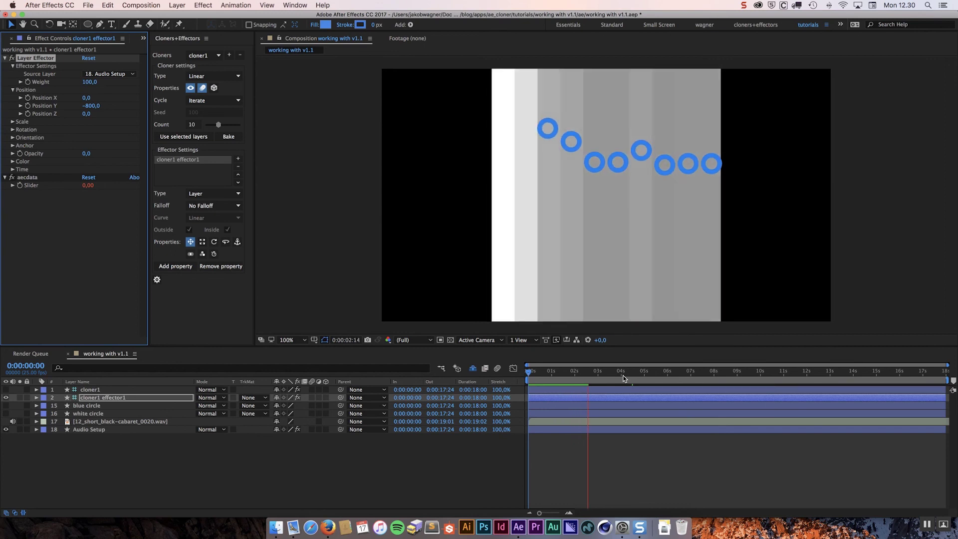
pyautogui.press('space')
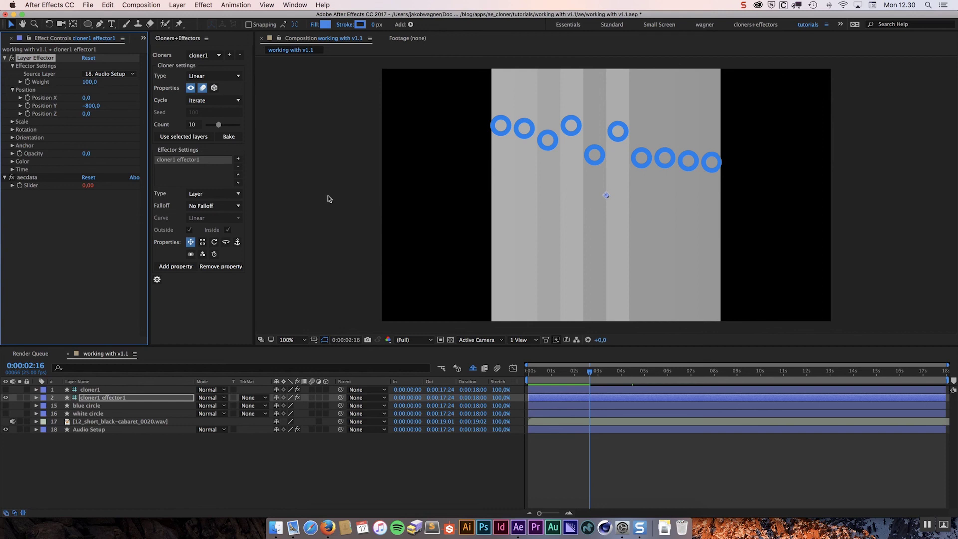
# Turn off visibility of layer 18 Audio Setup and preview the rings over black
pyautogui.click(6, 430)
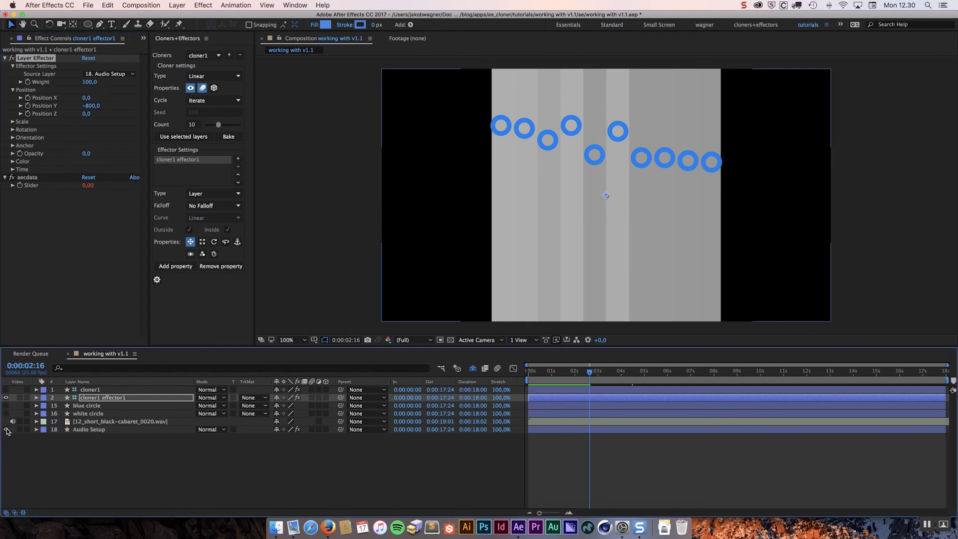
pyautogui.click(7, 430)
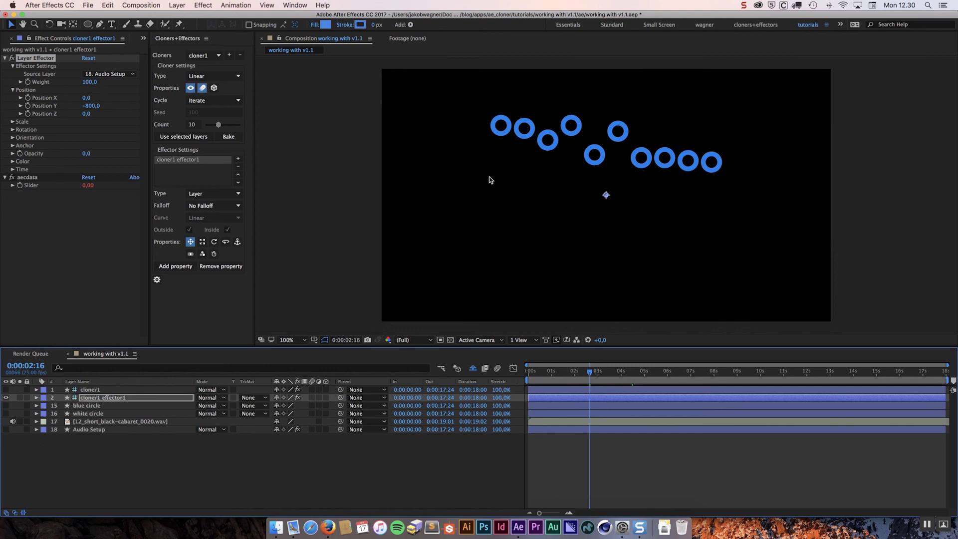
pyautogui.press('space')
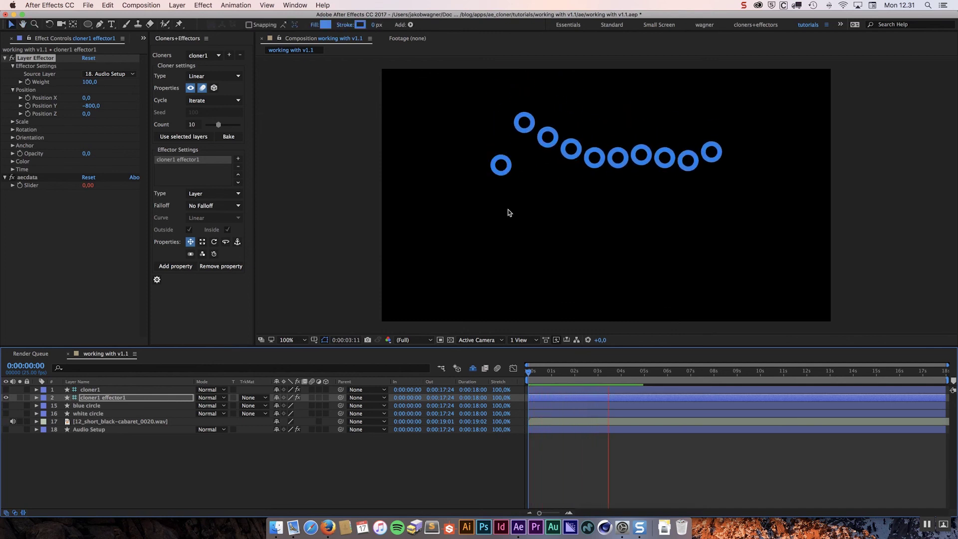
pyautogui.press('space')
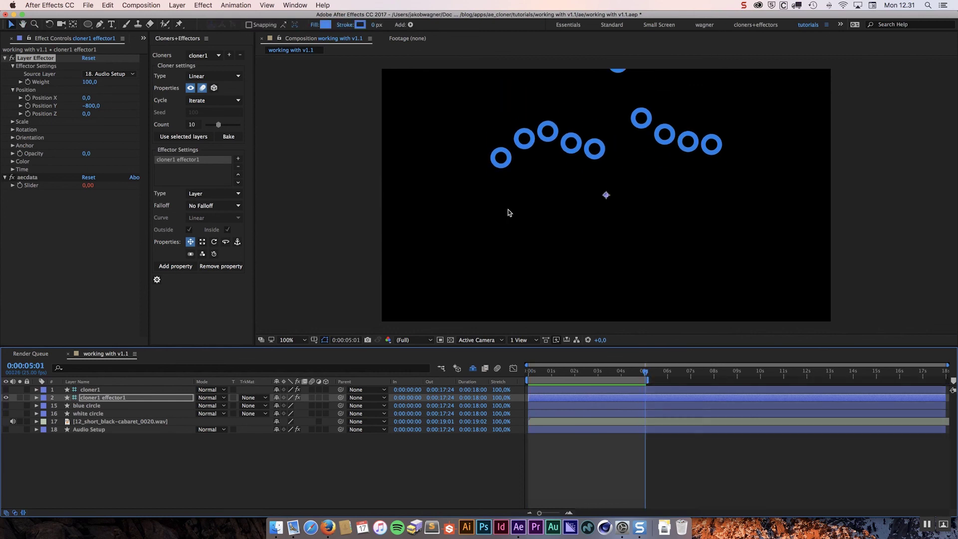
pyautogui.press('space')
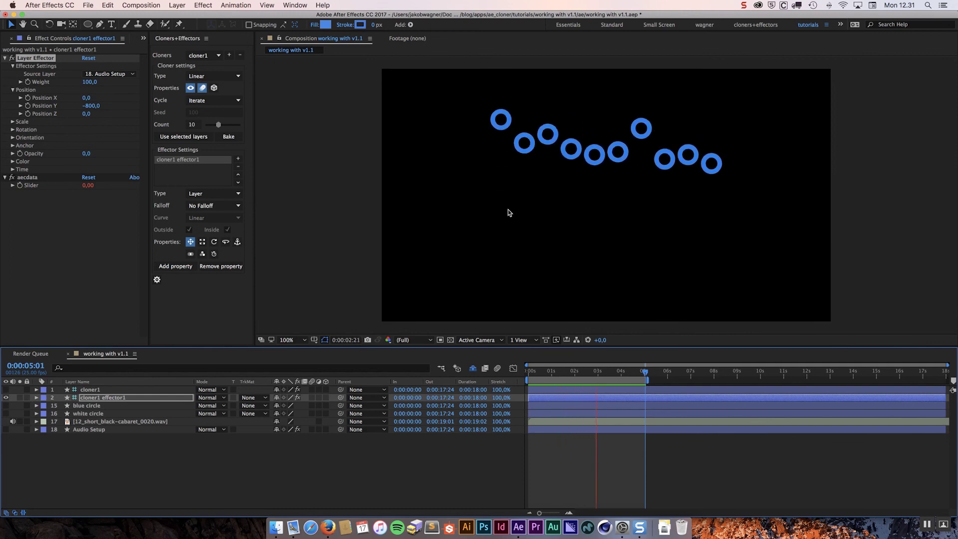
pyautogui.press('space')
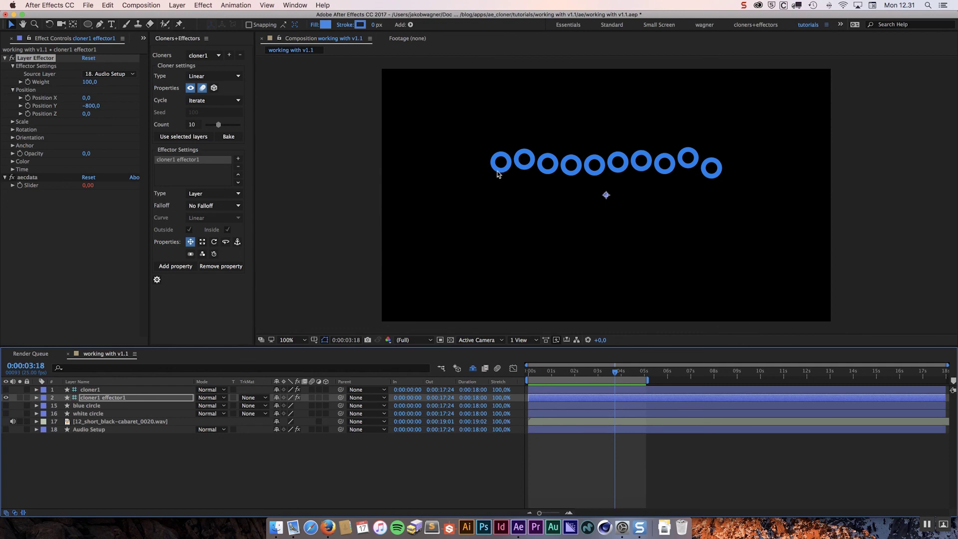
# Select the Audio Setup layer to reveal Start Frequency 20 and End Frequency 2000
pyautogui.click(577, 219)
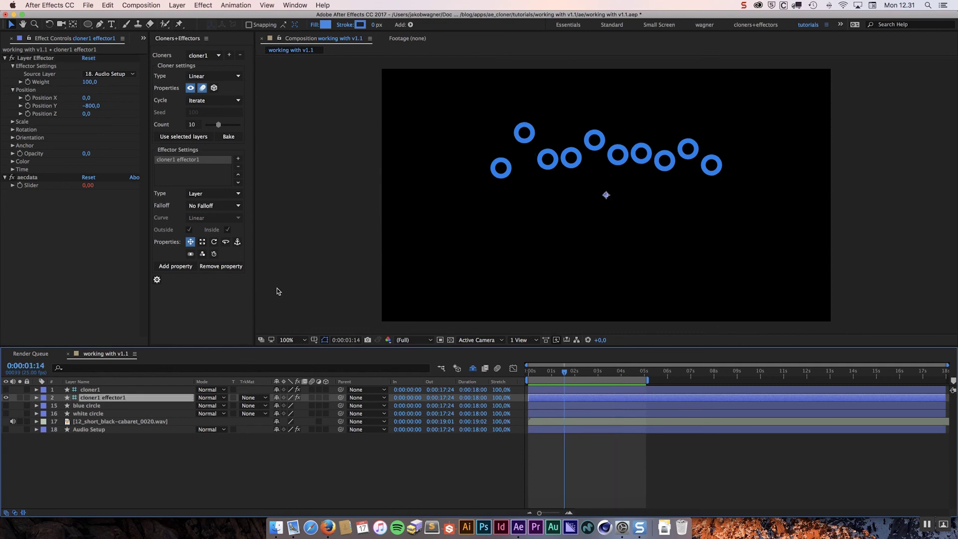
pyautogui.click(81, 429)
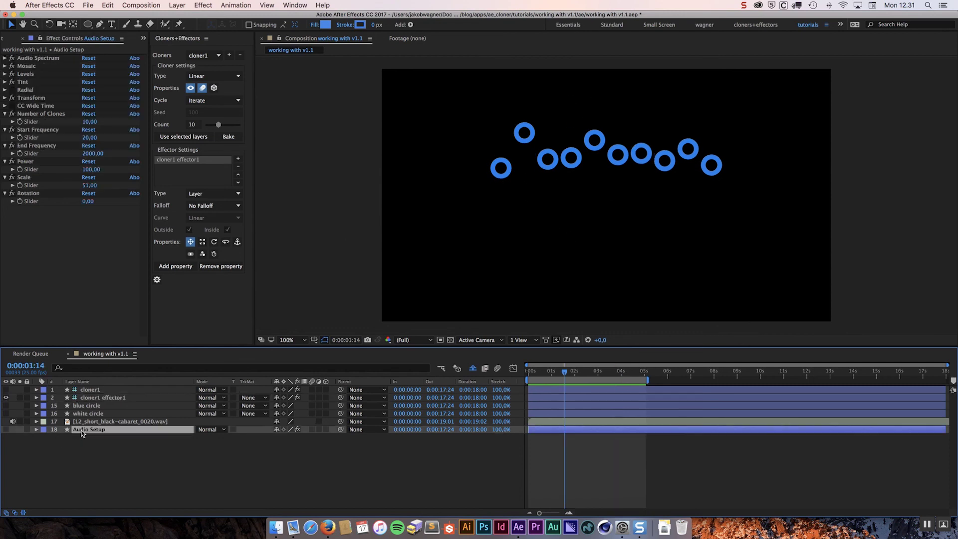
pyautogui.click(12, 106)
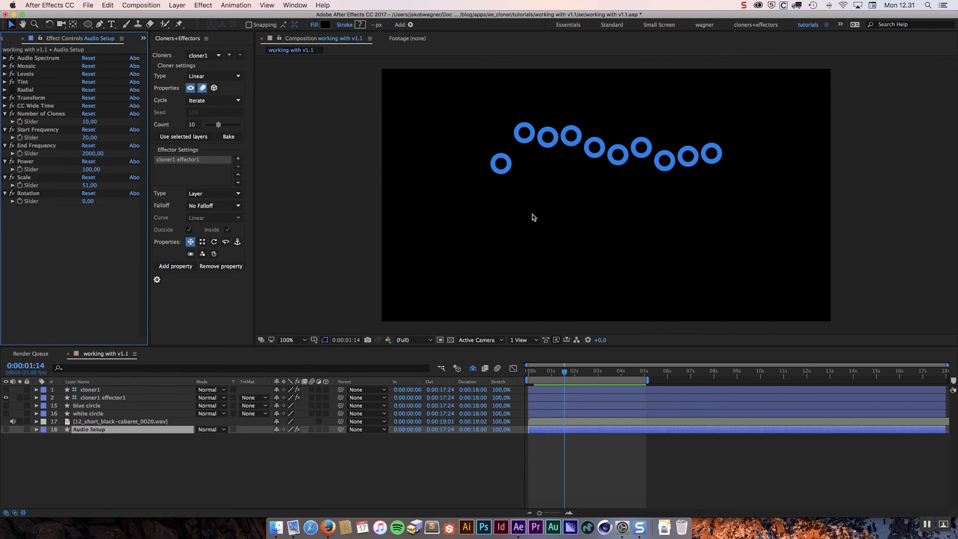
# Preview the audio-driven bouncing rings from the start of the composition
pyautogui.press('Home')
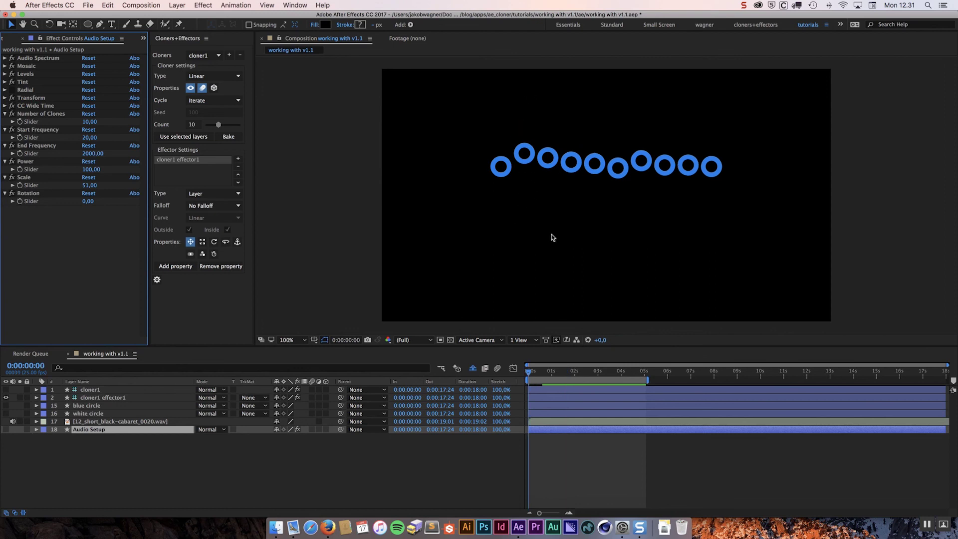
pyautogui.press('space')
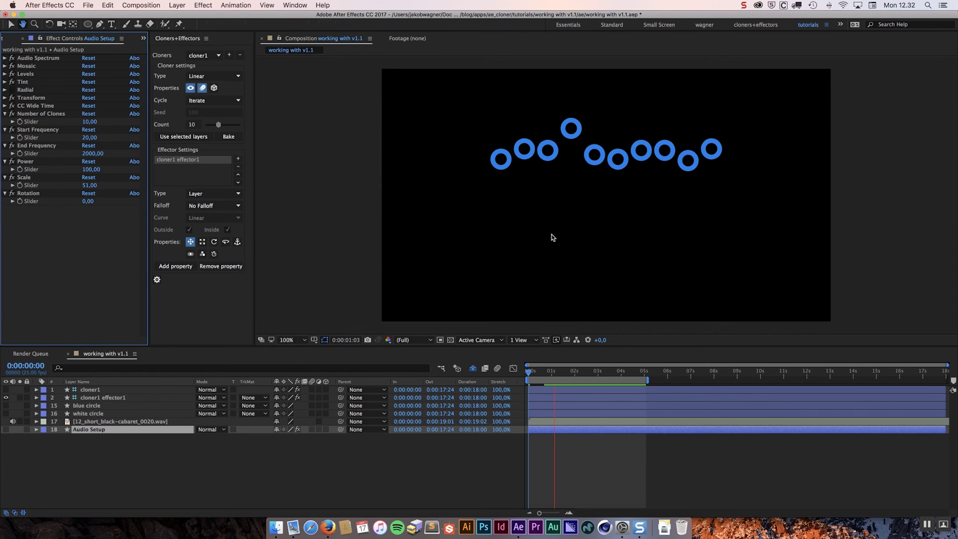
pyautogui.press('space')
pyautogui.press('space')
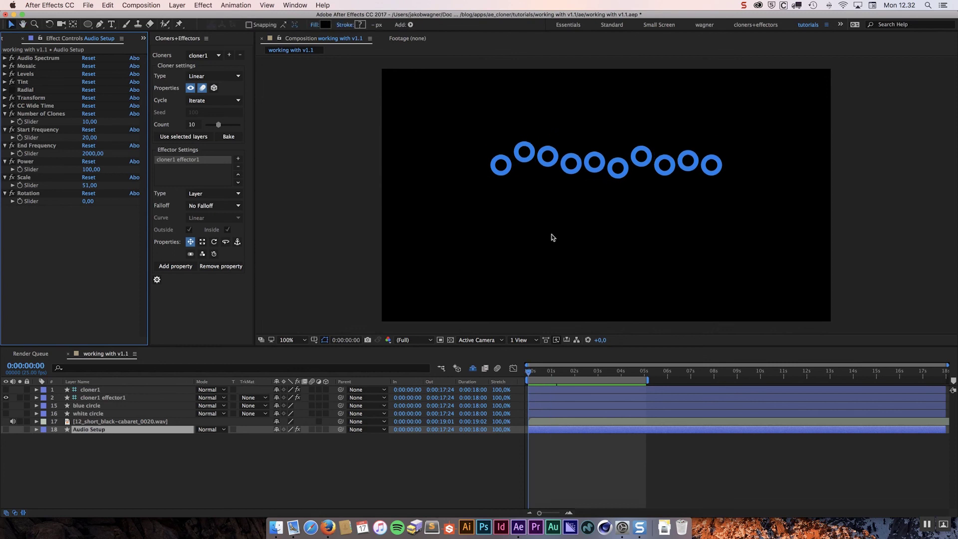
pyautogui.press('space')
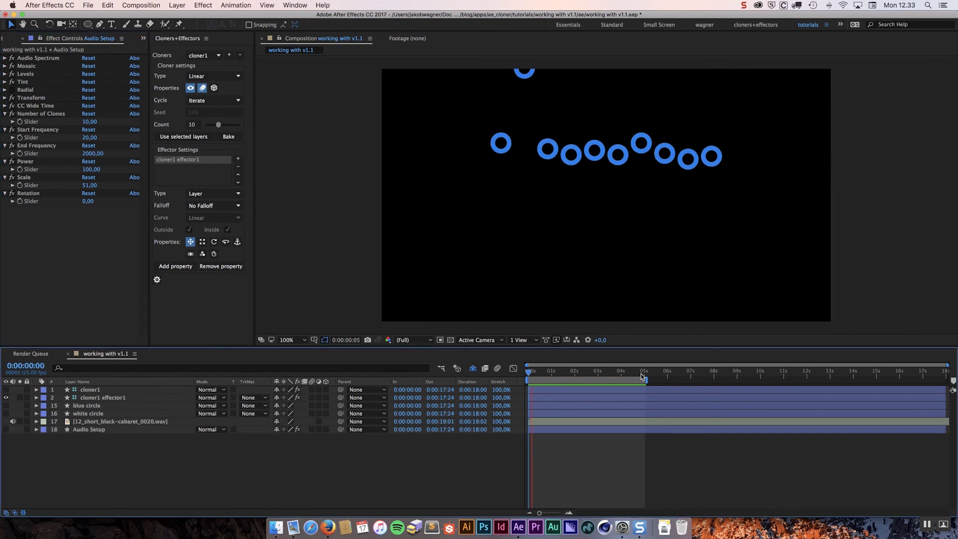
pyautogui.click(642, 377)
pyautogui.press('space')
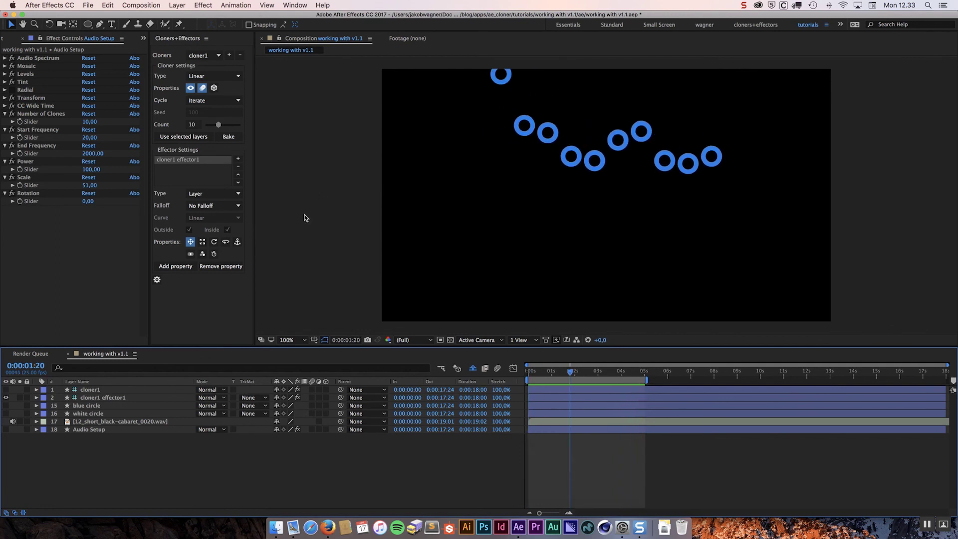
pyautogui.click(98, 432)
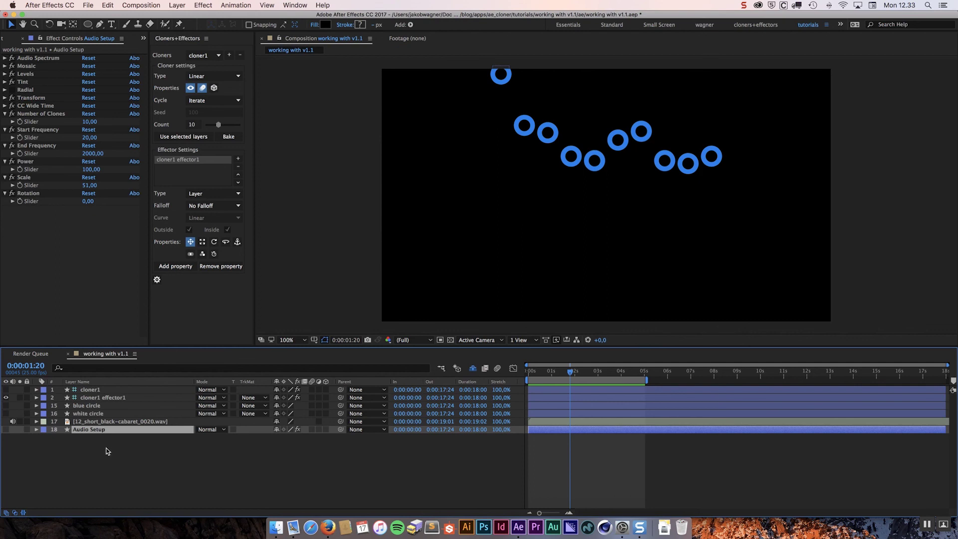